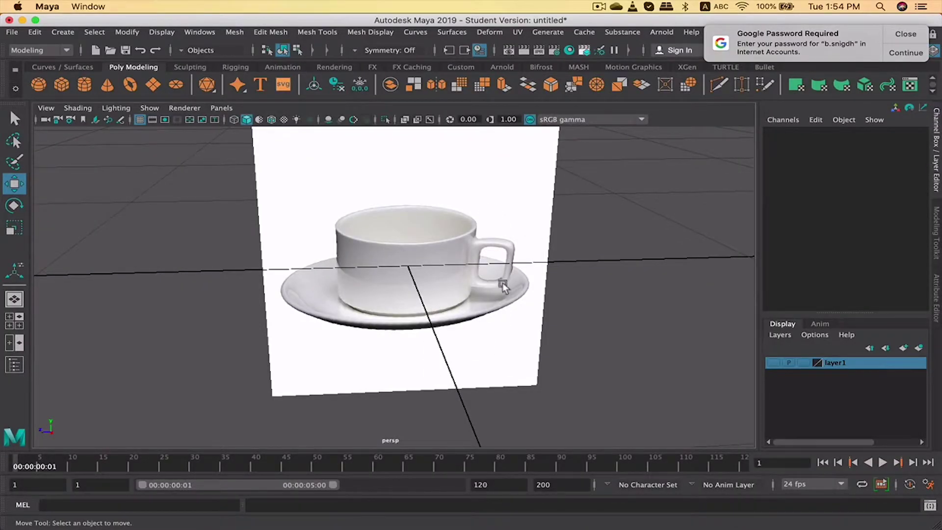
Create a polygon cylinder and move it along X to about 1.482, in front of the cup reference image
alt+drag(578, 341, 550, 300)
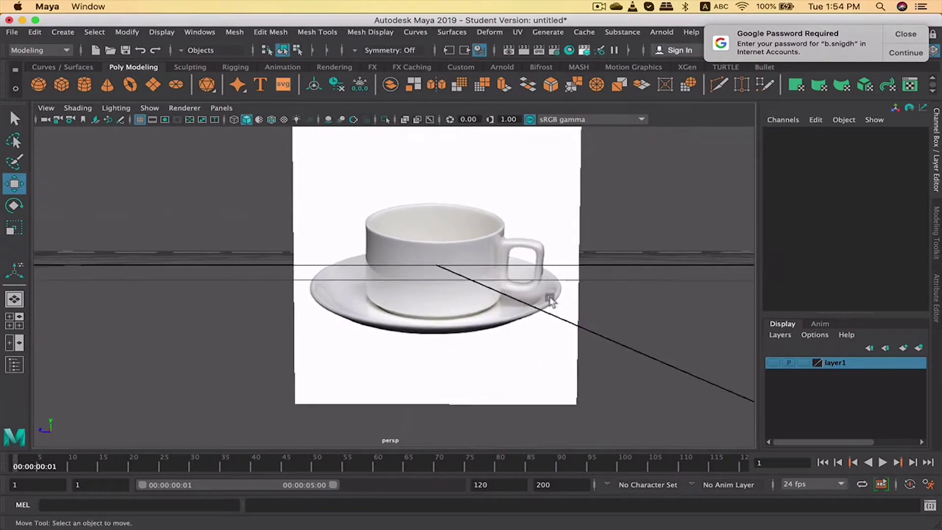
alt+drag(536, 250, 466, 240)
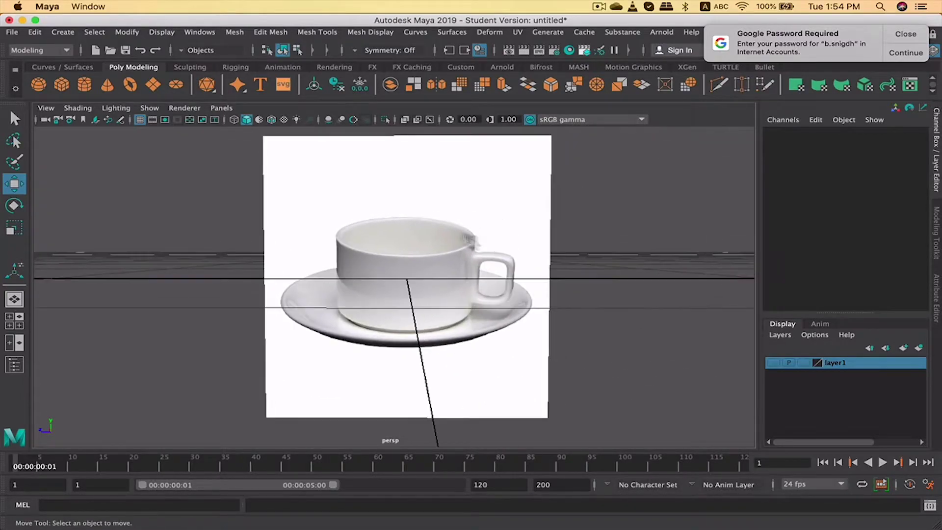
click(85, 85)
key(space)
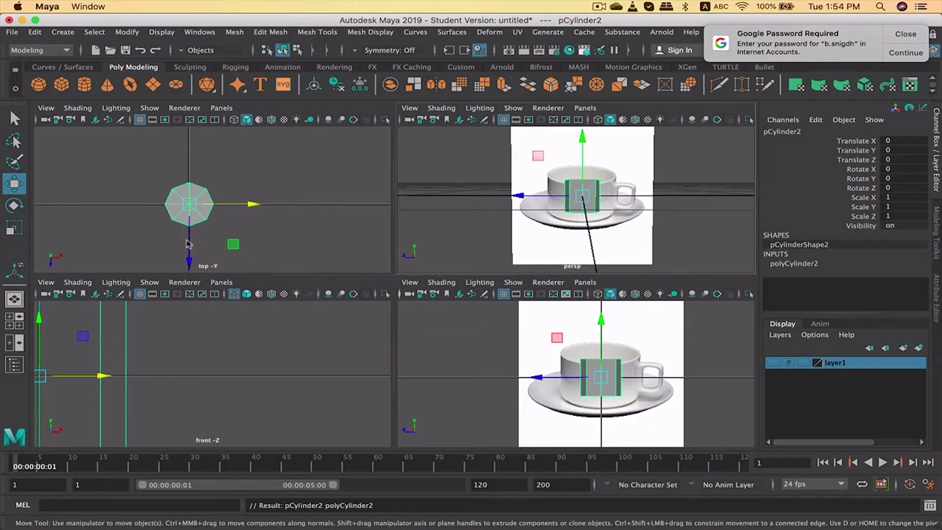
drag(188, 244, 189, 255)
key(ctrl+z)
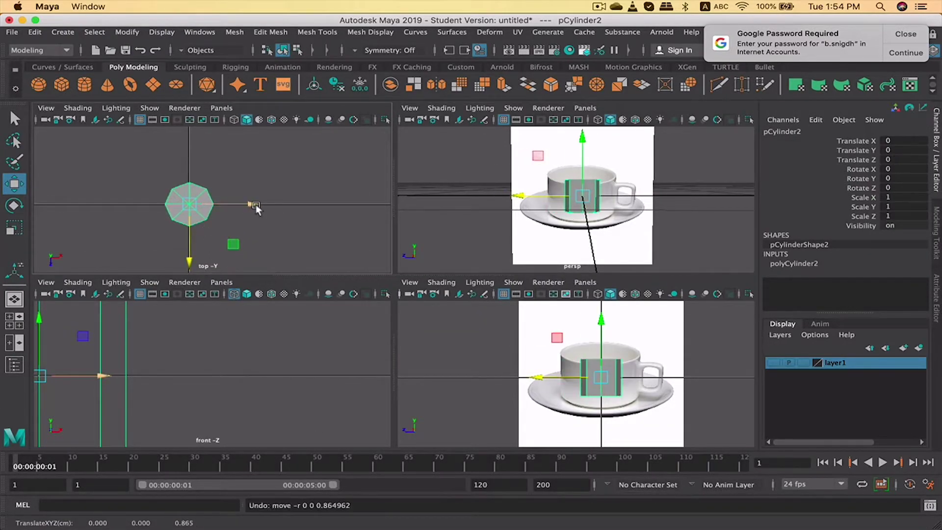
drag(255, 209, 309, 215)
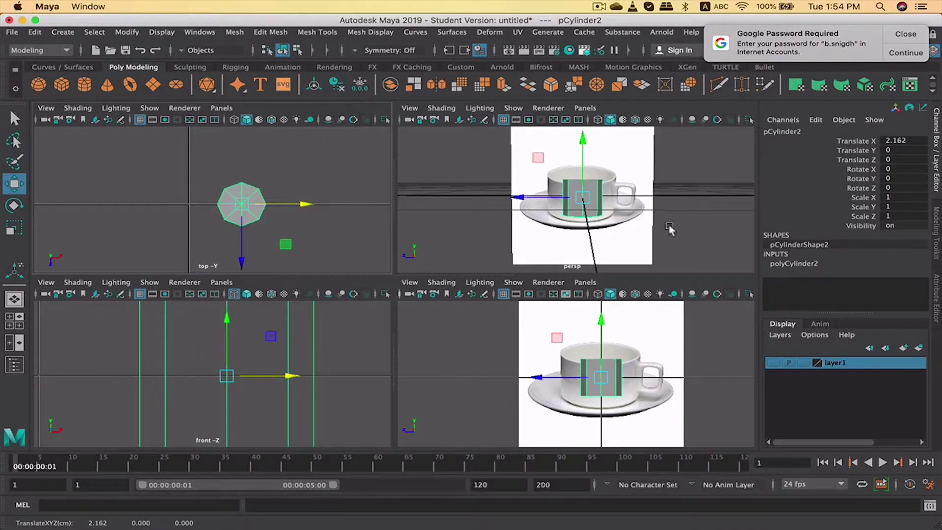
alt+drag(670, 229, 589, 226)
drag(509, 221, 517, 220)
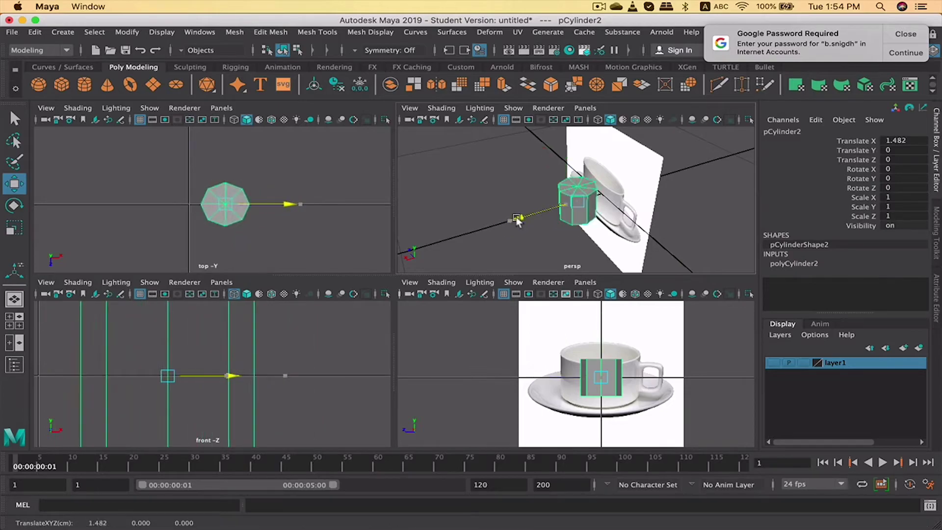
Set the cylinder's radius to 2 and height to 2.2 to match the reference cup's body
key(space)
alt+drag(360, 282, 365, 308)
key(t)
drag(145, 244, 166, 262)
click(153, 261)
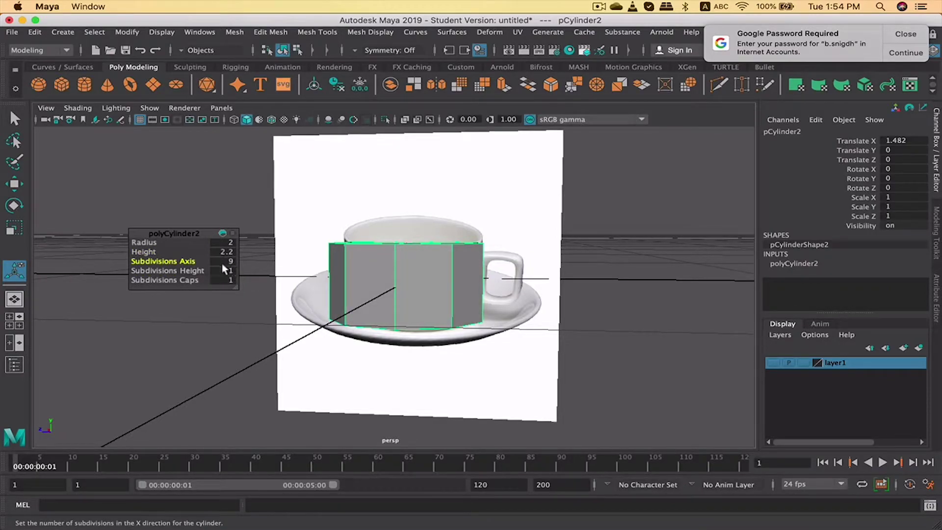
Set the cylinder's axis subdivisions to 25
drag(185, 262, 173, 261)
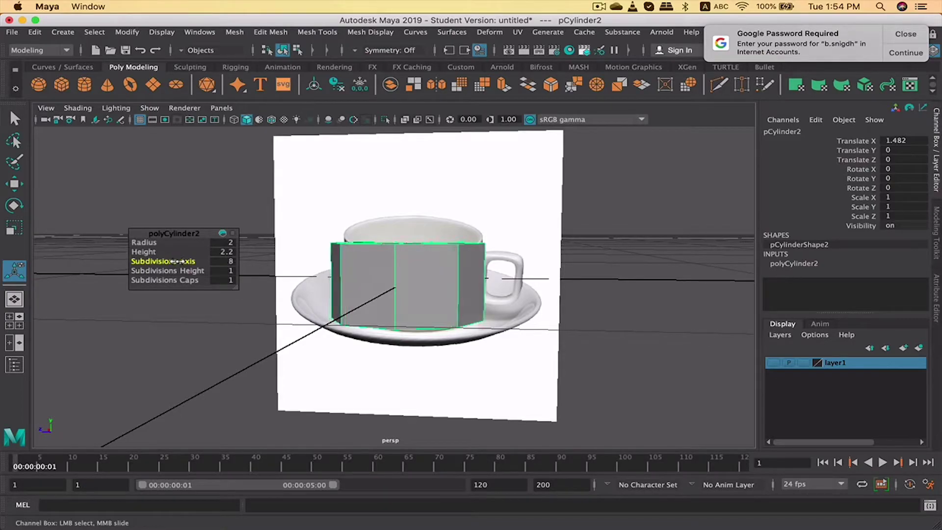
click(231, 261)
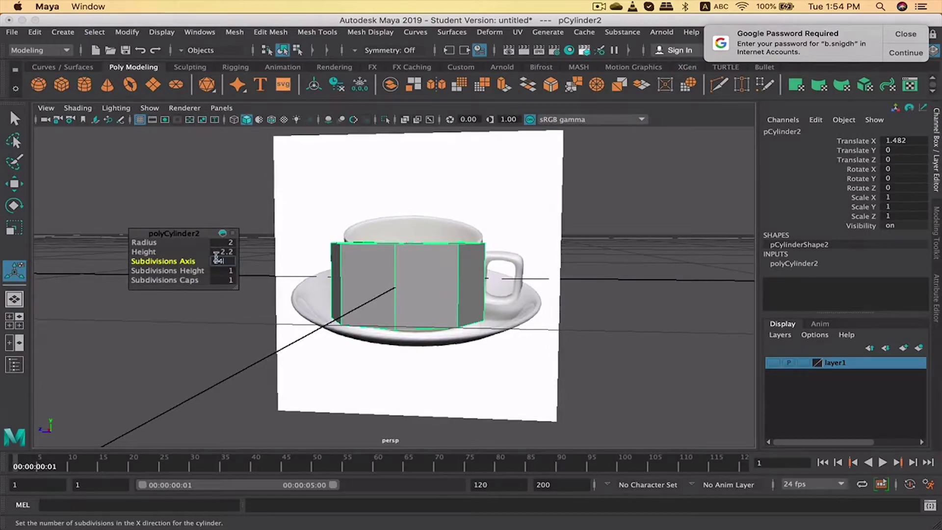
text(24)
key(Return)
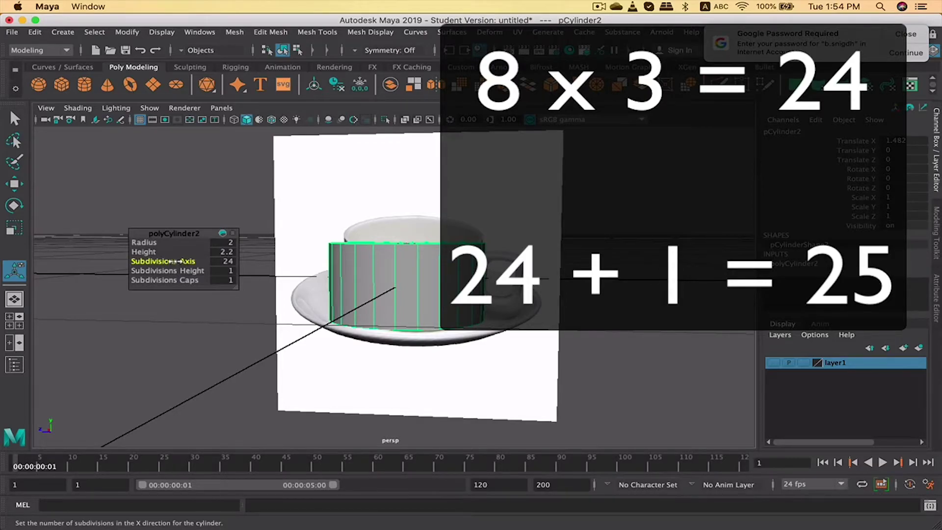
drag(171, 261, 174, 261)
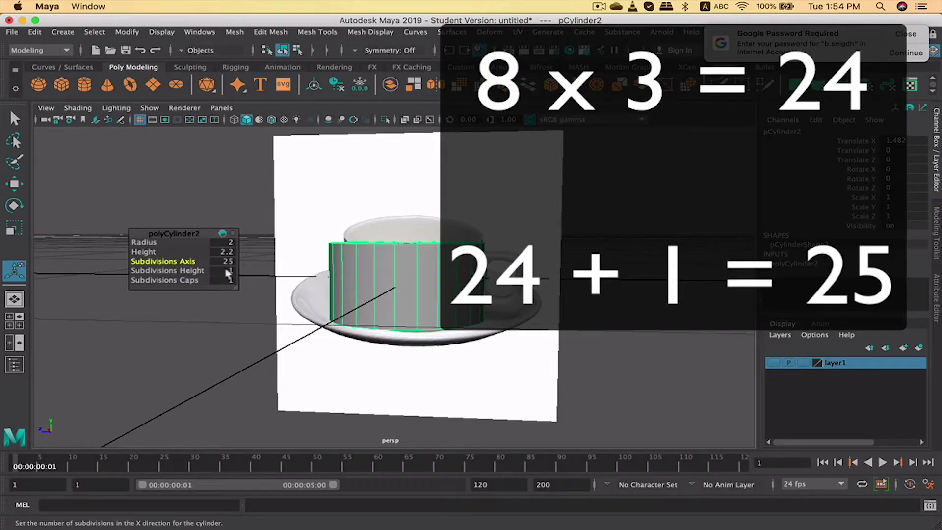
Set the cylinder's height subdivisions to 5 and its cap subdivisions to 0
click(186, 271)
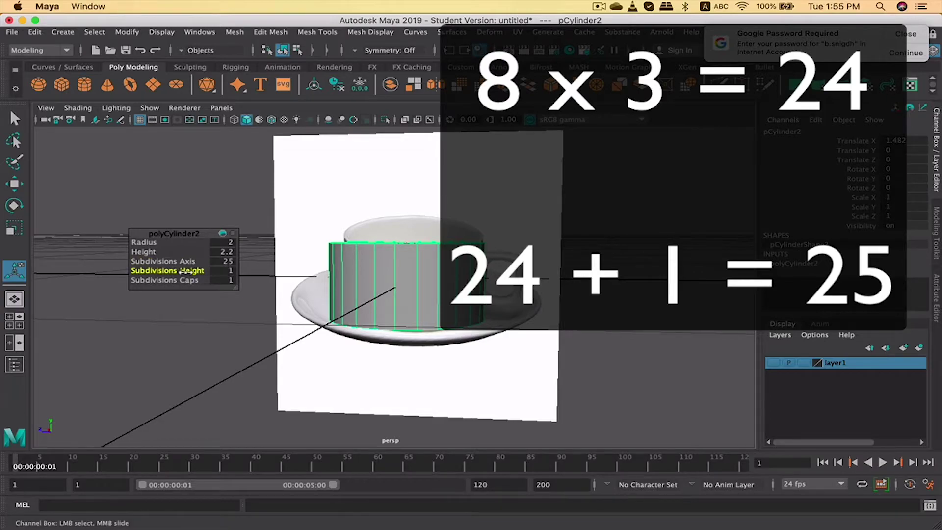
middle_drag(185, 271, 197, 271)
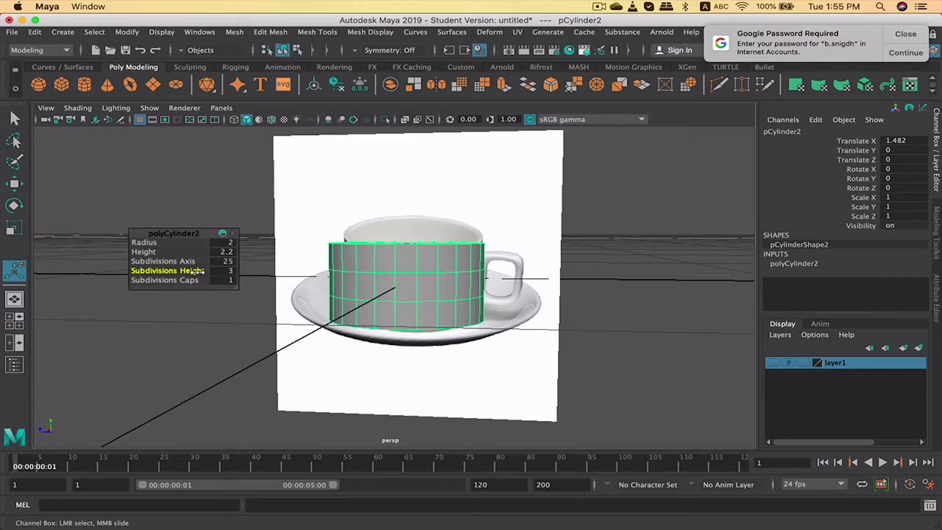
middle_drag(197, 272, 206, 271)
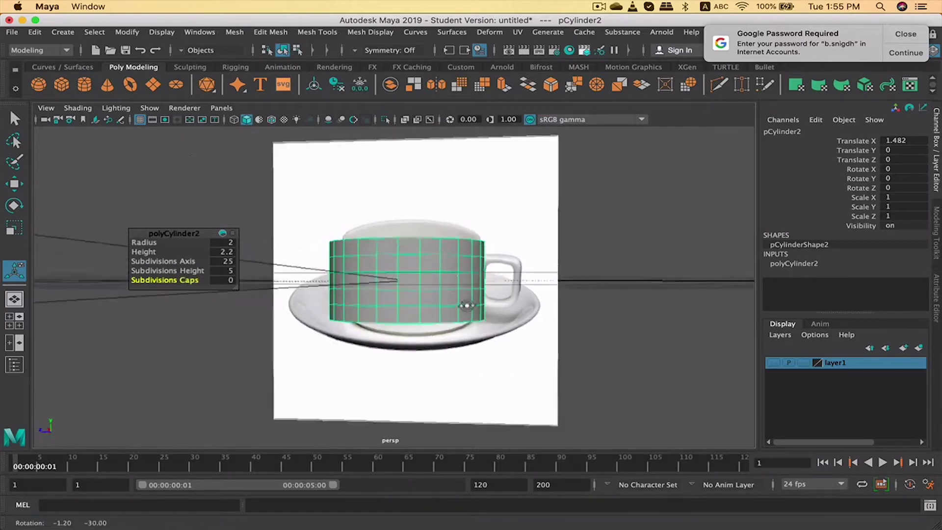
mouse_move(467, 305)
alt+mouse_down()
mouse_move(465, 275)
mouse_move(470, 312)
mouse_move(465, 289)
alt+mouse_up()
middle_drag(176, 281, 172, 280)
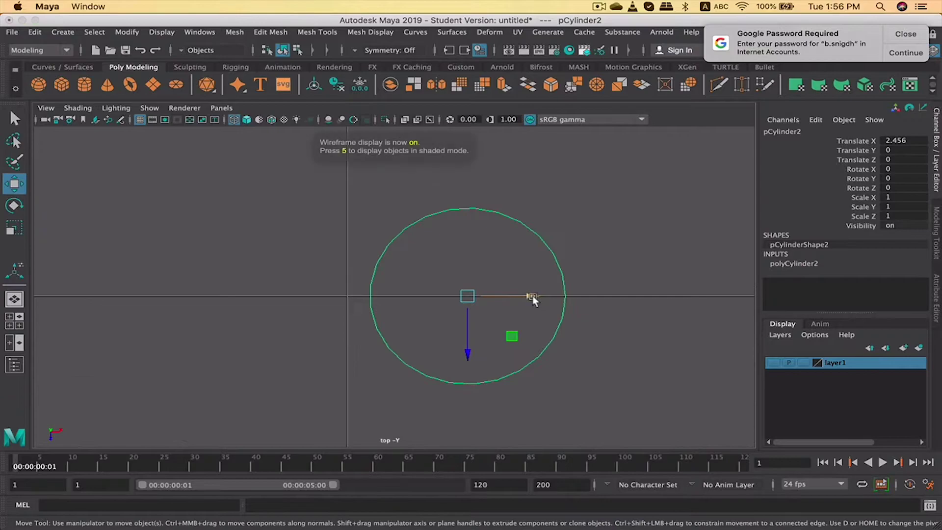
Move the cylinder along X to 0 so it sits on the grid origin, and display it shaded
drag(534, 298, 448, 301)
drag(370, 297, 342, 302)
key(5)
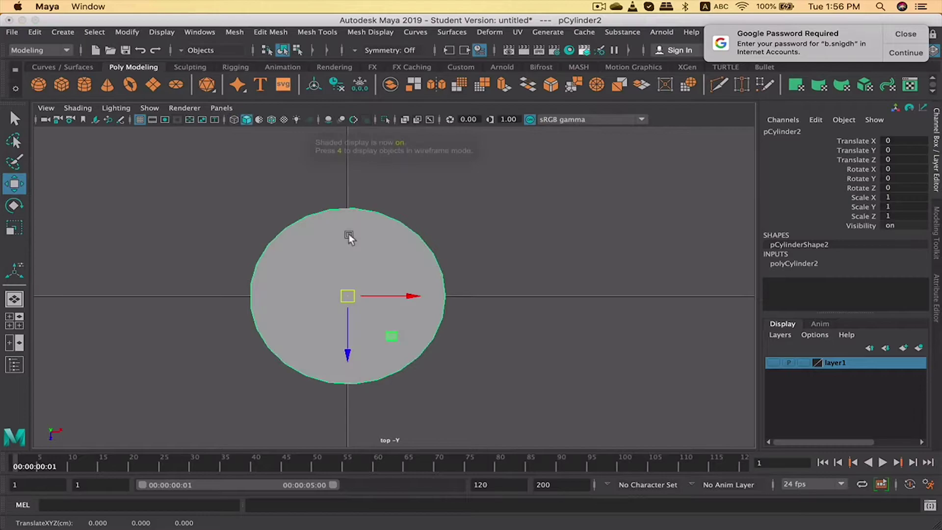
mouse_move(349, 193)
right_down()
mouse_move(293, 196)
mouse_move(336, 170)
mouse_move(290, 193)
mouse_move(314, 196)
right_up()
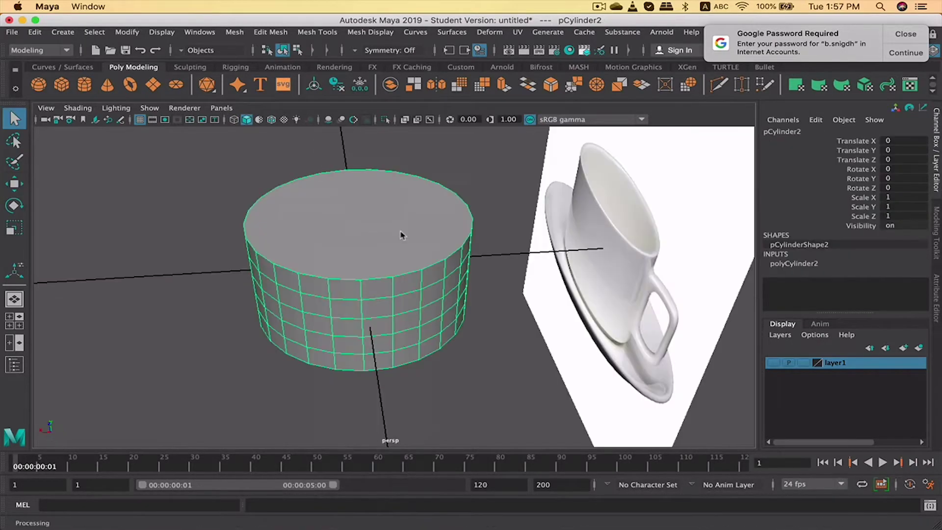
Delete the top cap face of the cylinder to open the cup
right_drag(400, 193, 404, 229)
click(394, 239)
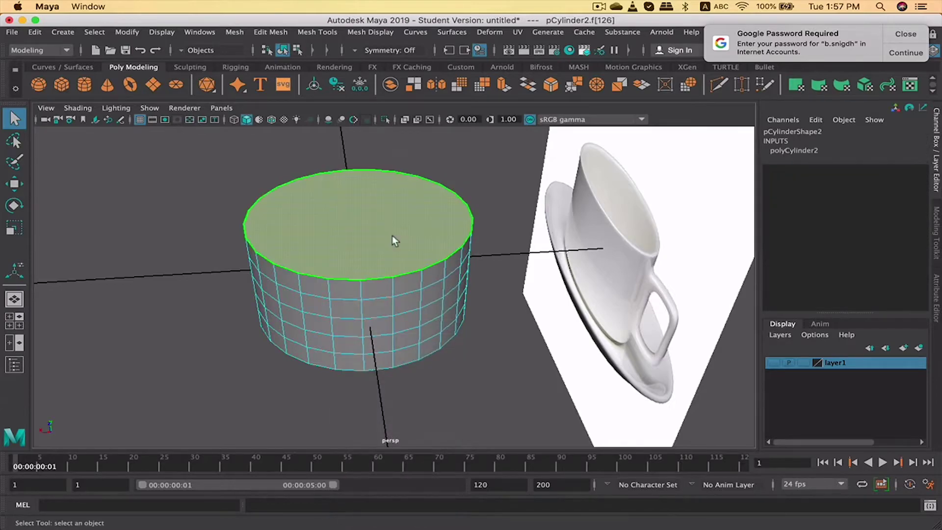
key(Delete)
Extrude the cup's faces with thickness 0.12, offset -0.06 and 3 divisions, and show the smooth preview
alt+drag(394, 231, 387, 328)
key(ctrl+e)
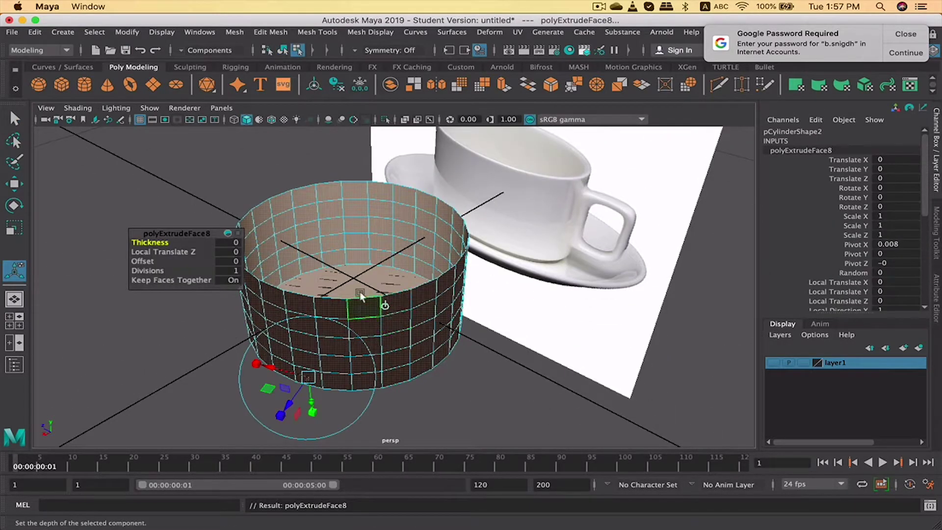
drag(147, 242, 145, 263)
click(147, 270)
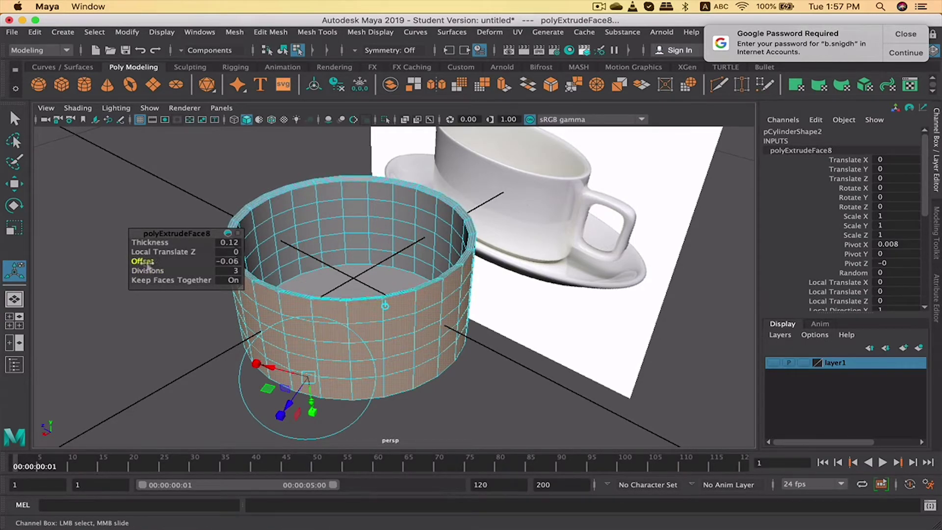
key(3)
alt+right_drag(362, 266, 441, 260)
alt+drag(395, 305, 423, 278)
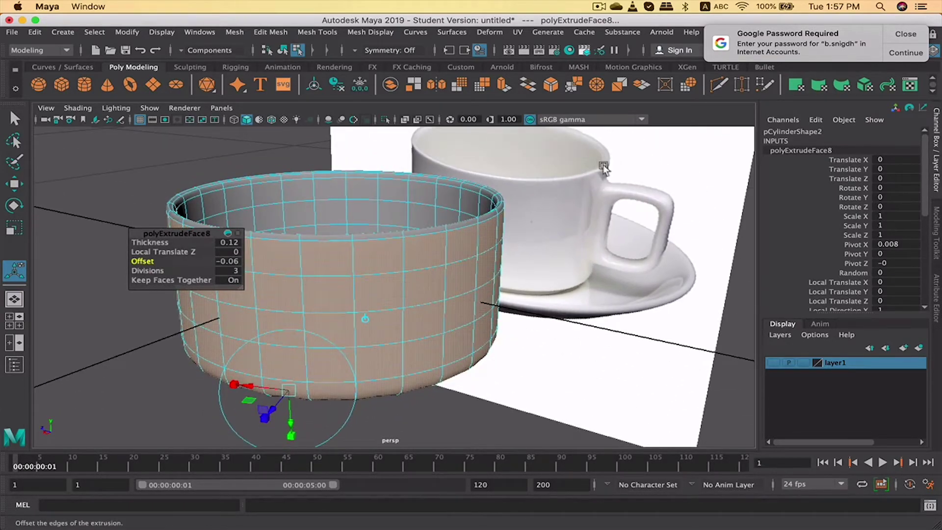
Extrude the cup's bottom face four times in succession to form the base, and show the smooth preview
right_drag(408, 193, 427, 238)
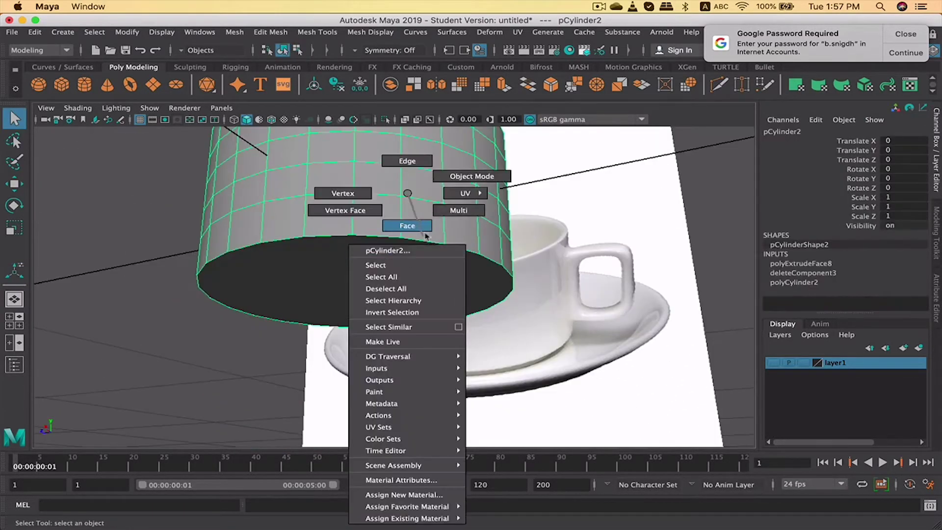
click(407, 287)
key(ctrl+e)
mouse_move(158, 244)
mouse_down()
mouse_move(159, 261)
mouse_move(144, 242)
mouse_move(159, 244)
mouse_move(144, 261)
mouse_move(157, 260)
mouse_up()
key(ctrl+e)
key(ctrl+e)
key(ctrl+e)
key(3)
Select the column of vertices at the cup's Z axis in the top view to locate the handle position
right_drag(324, 196, 391, 174)
alt+drag(338, 196, 389, 257)
click(395, 272)
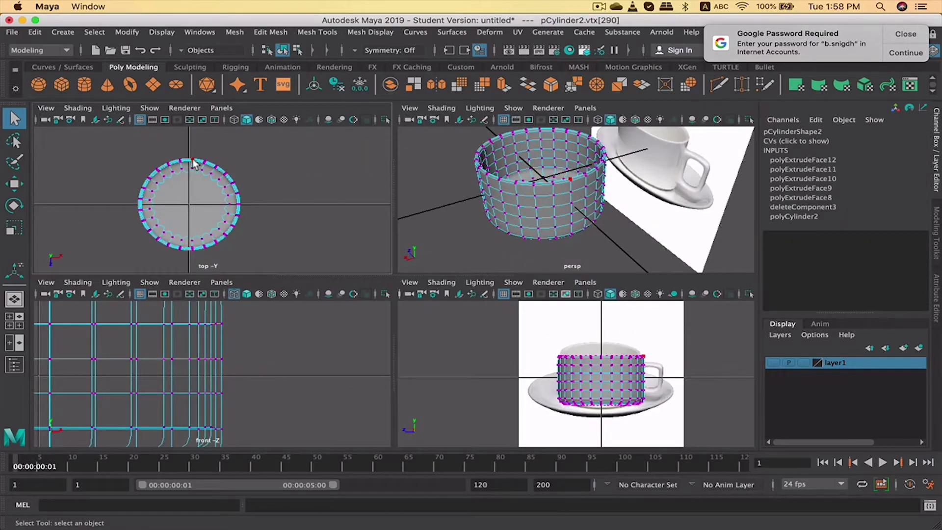
drag(183, 152, 197, 181)
click(196, 181)
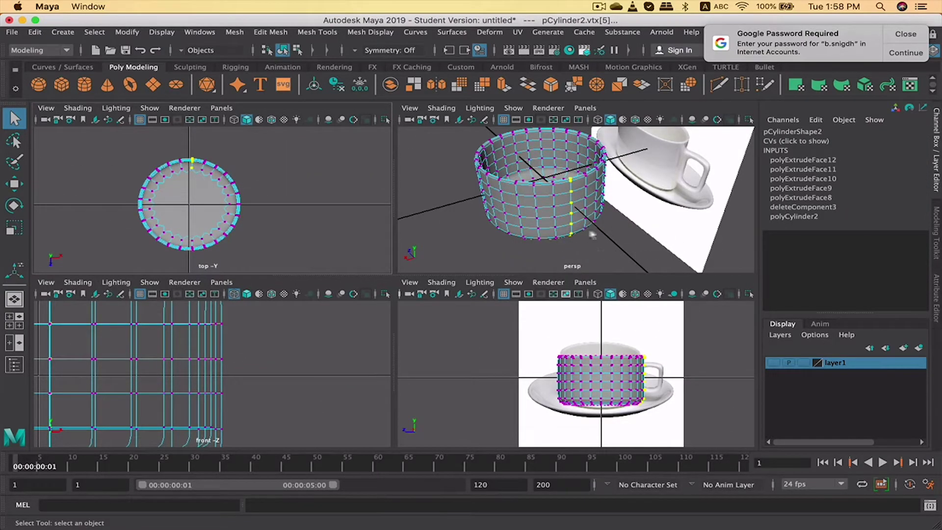
key(space)
alt+drag(492, 289, 398, 247)
Extrude a block of faces two wide and three high on the cup's side at the Z axis, with offset 0.16
right_drag(335, 252, 338, 226)
click(343, 222)
alt+drag(341, 241, 381, 280)
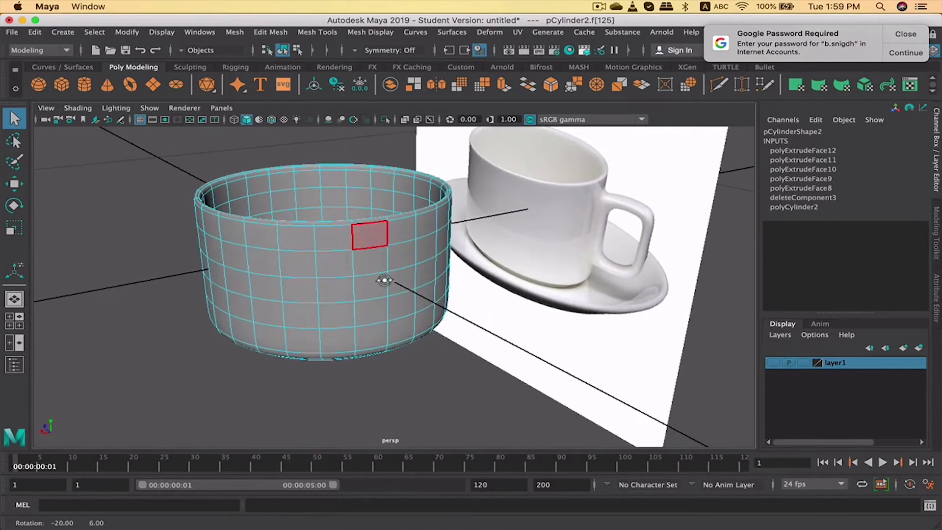
click(385, 263)
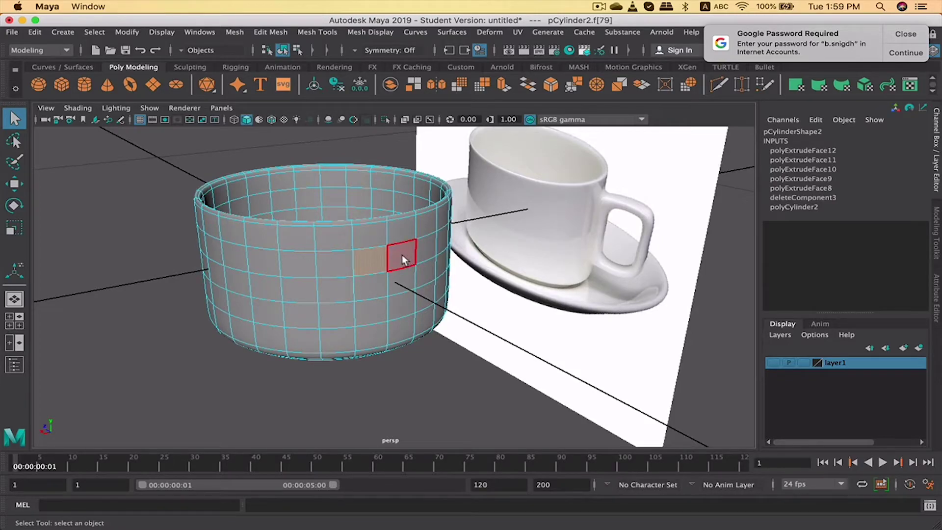
shift+click(403, 254)
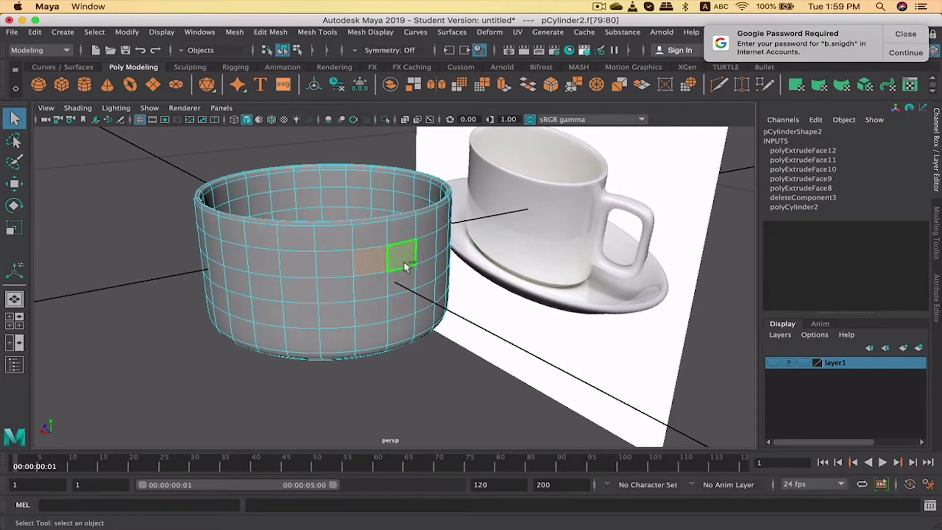
shift+click(378, 310)
shift+click(371, 289)
alt+drag(357, 290, 386, 290)
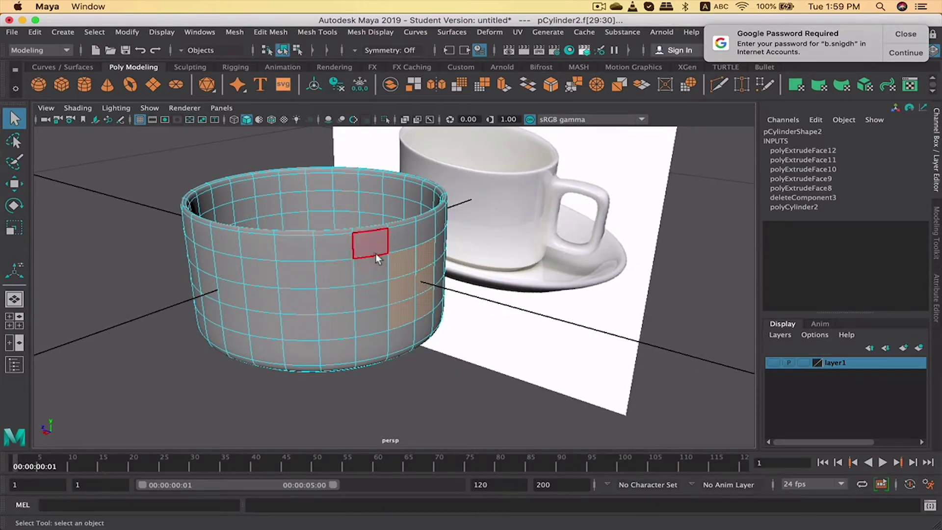
alt+drag(375, 253, 318, 294)
key(ctrl+e)
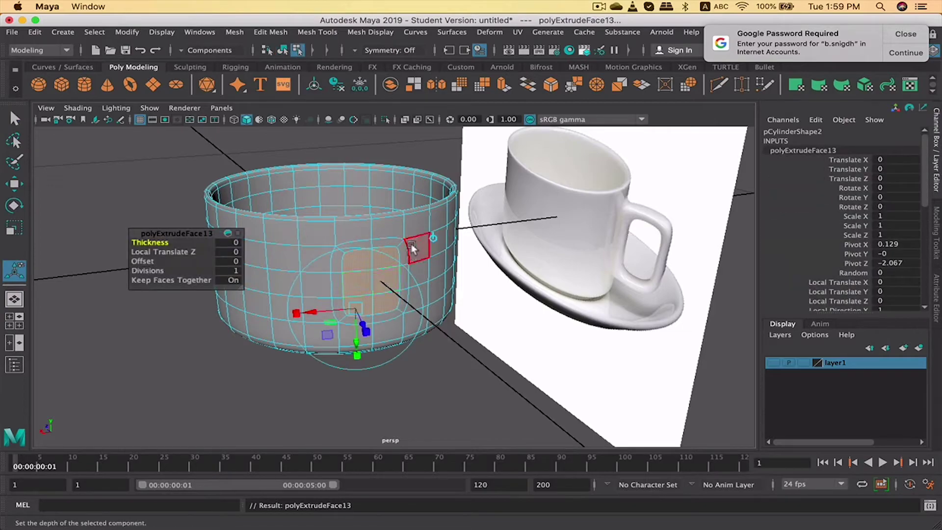
drag(143, 261, 158, 260)
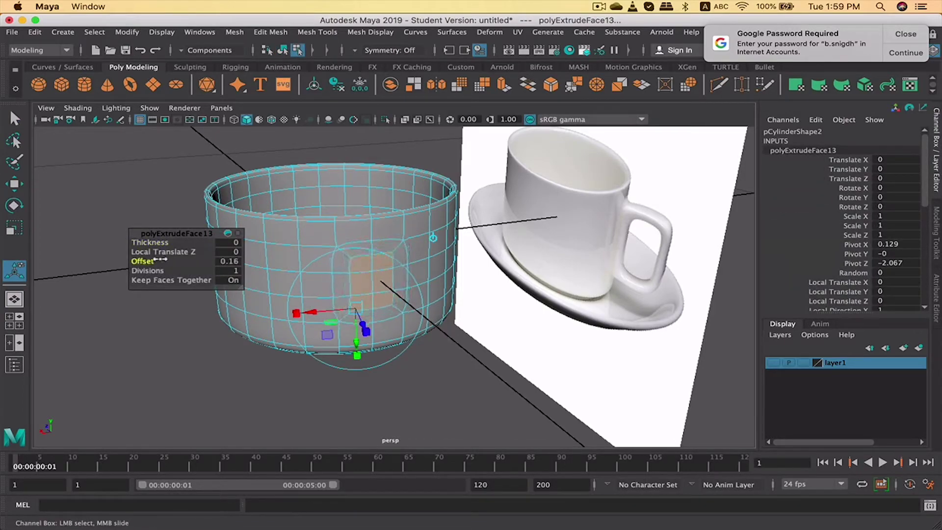
Extrude the inset handle faces outward by 0.281 and a second time by about 0.698
alt+drag(377, 287, 449, 283)
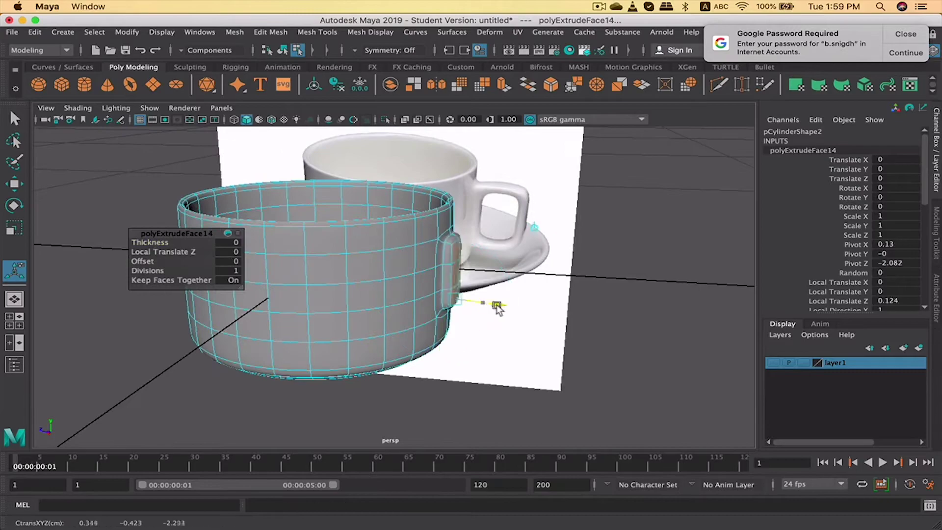
mouse_move(497, 308)
mouse_down()
mouse_move(545, 314)
mouse_move(502, 309)
mouse_up()
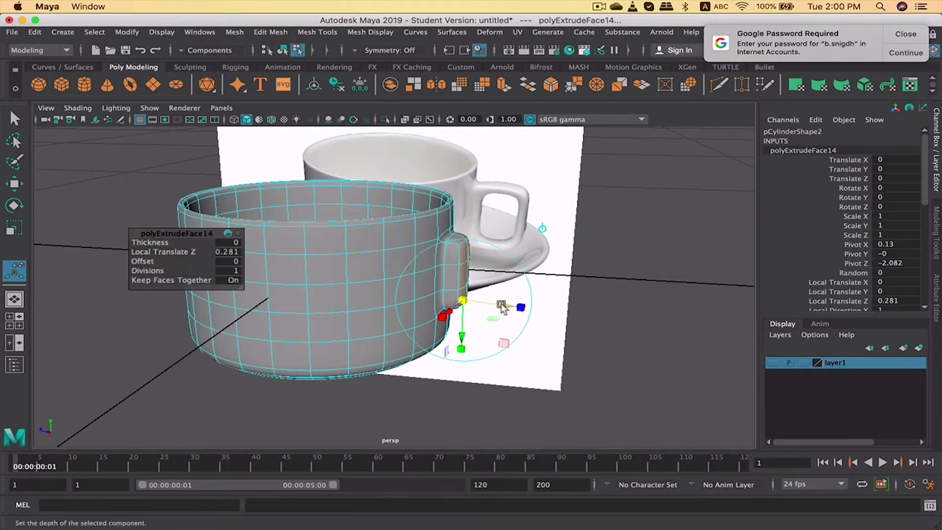
key(ctrl+e)
drag(501, 306, 549, 312)
key(ctrl+e)
key(super+z)
key(super+z)
Scale the end faces of the handle block narrower and pull the extrusion out to 0.868
alt+drag(549, 313, 570, 290)
alt+drag(571, 290, 432, 348)
drag(336, 376, 344, 373)
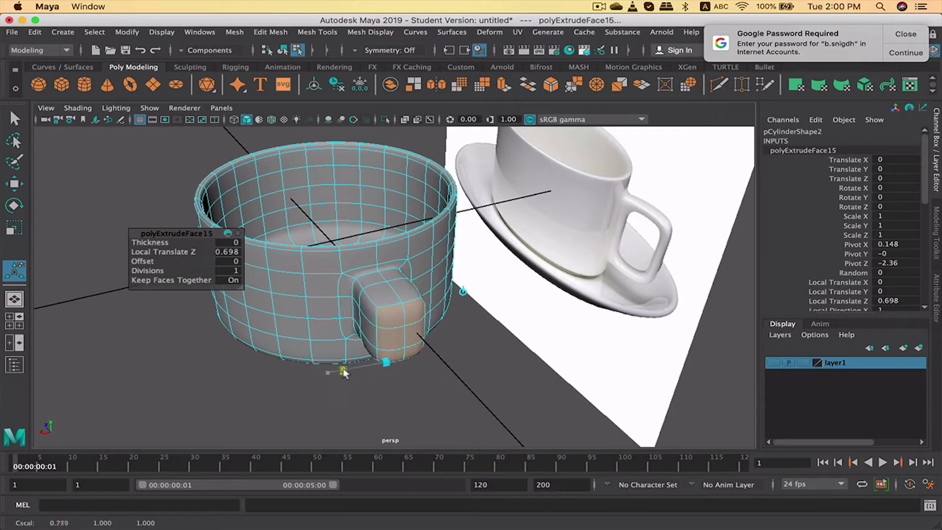
alt+drag(280, 399, 382, 375)
drag(570, 290, 584, 291)
alt+drag(484, 314, 500, 314)
Scale the outer-end vertices of the handle block across its width and select the vertex ring nearest the cup
key(q)
key(1)
alt+drag(505, 250, 453, 346)
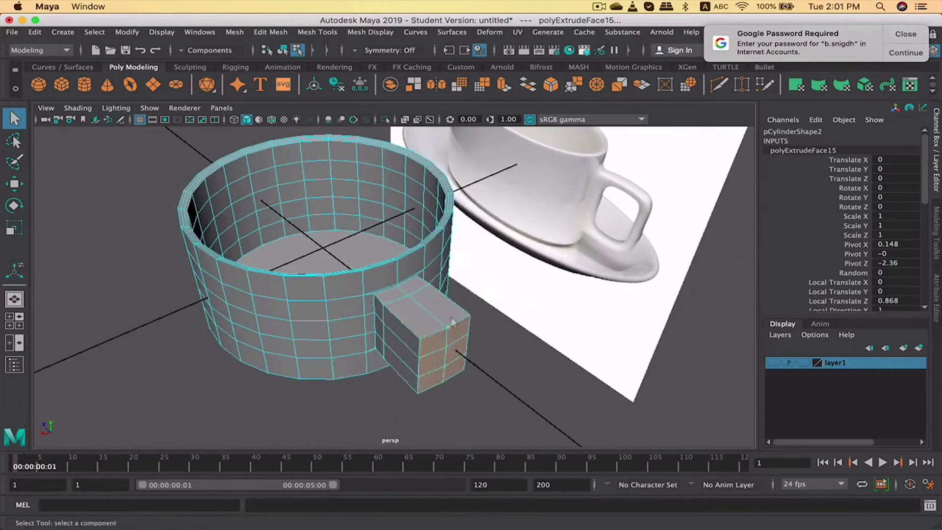
right_drag(429, 193, 365, 193)
alt+drag(476, 319, 511, 373)
drag(557, 410, 496, 309)
alt+drag(490, 368, 440, 320)
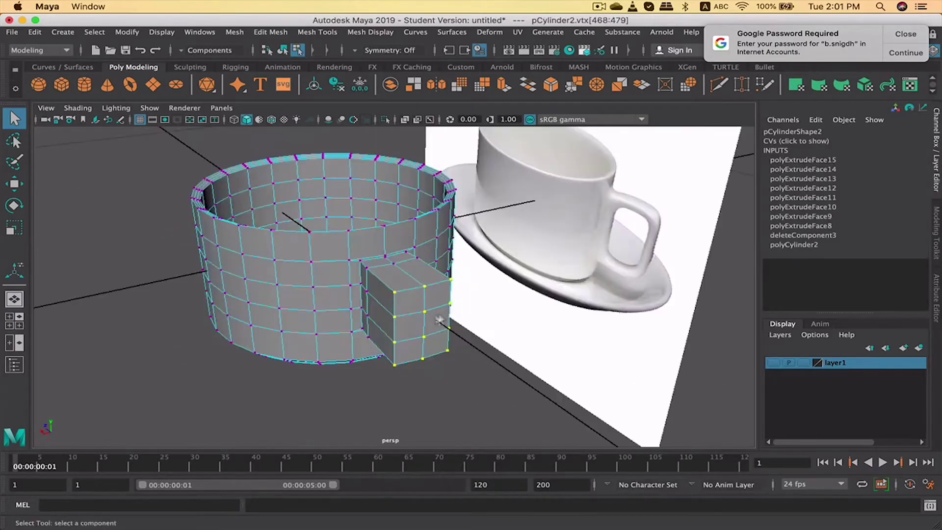
key(r)
drag(371, 338, 506, 326)
key(3)
drag(500, 326, 343, 310)
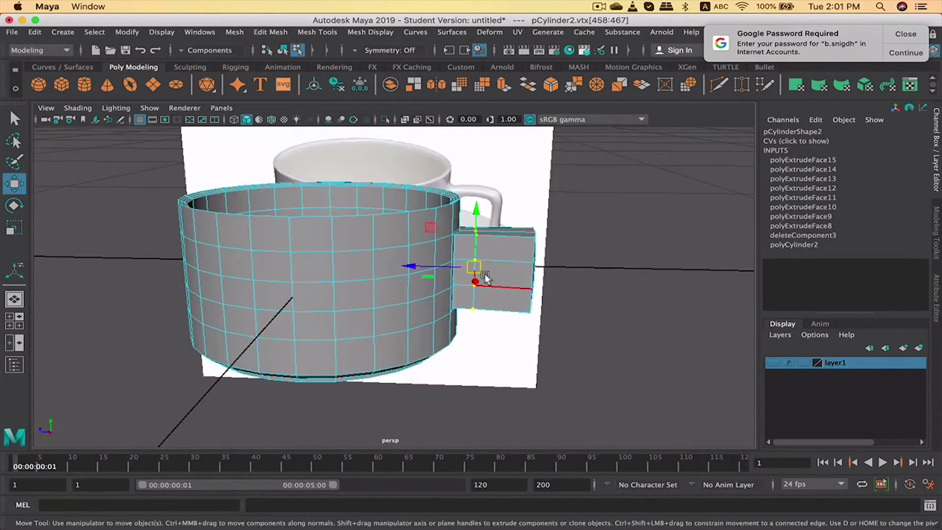
Delete the edge loop that runs around the handle block near the cup wall
key(q)
click(475, 255)
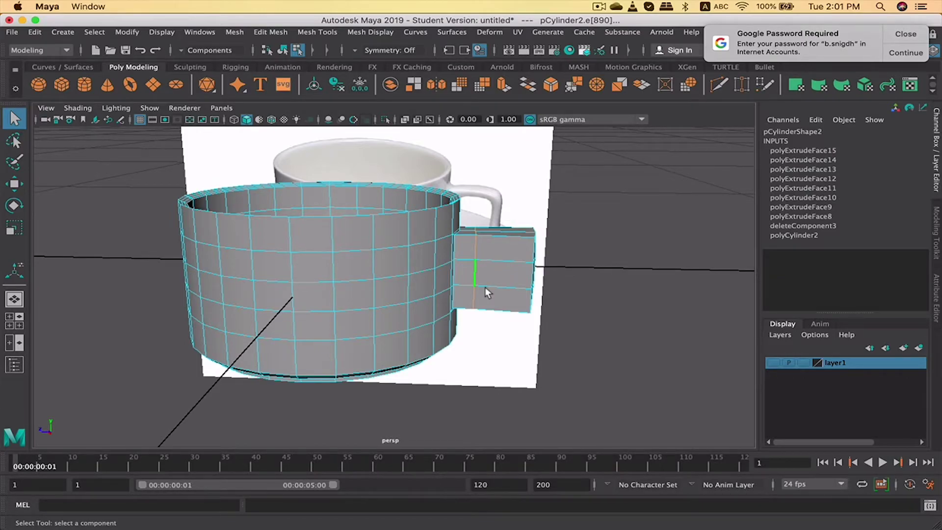
key(super+z)
key(super+z)
click(475, 250)
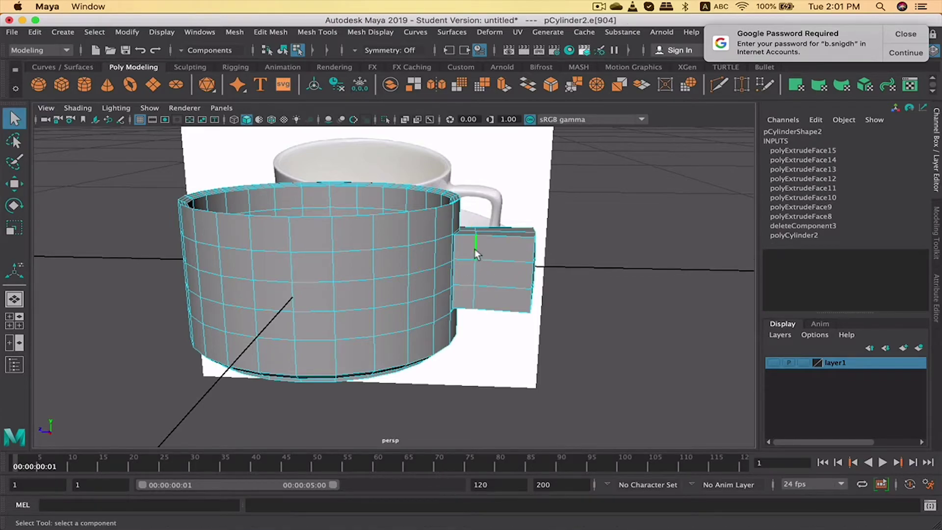
key(ctrl+BackSpace)
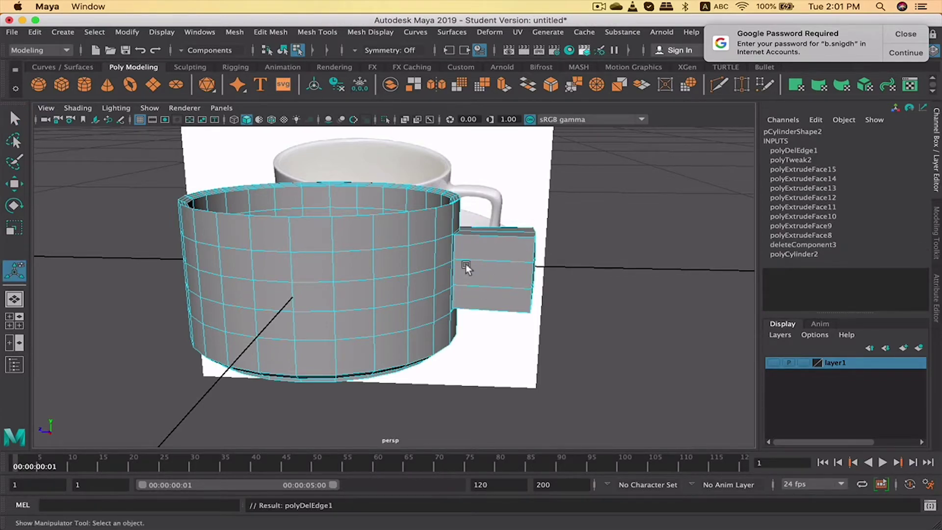
Insert a new edge loop around the handle block close to the cup wall
right_click(476, 234)
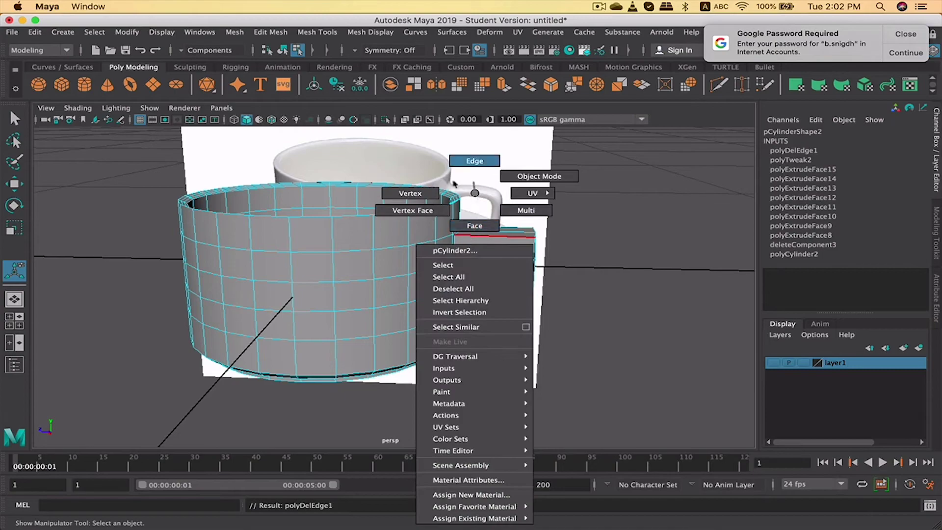
click(456, 166)
click(473, 232)
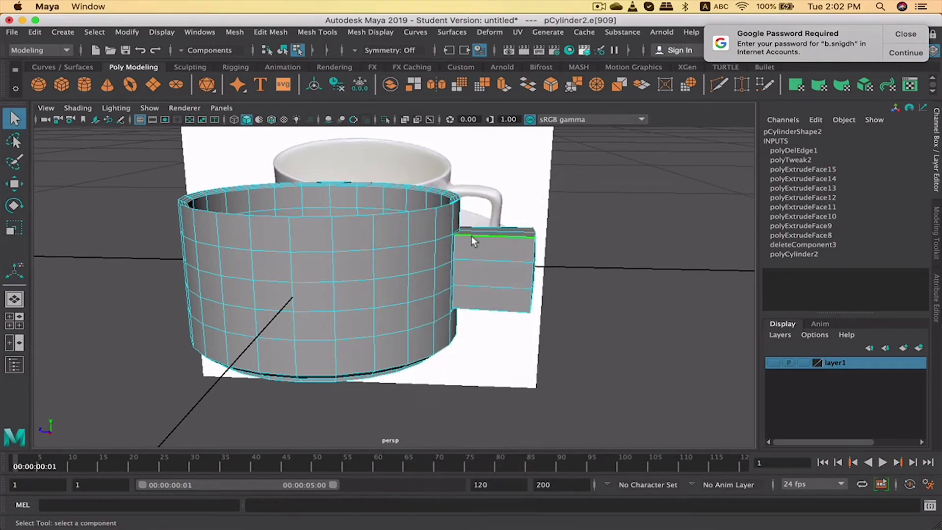
shift+right_click(473, 236)
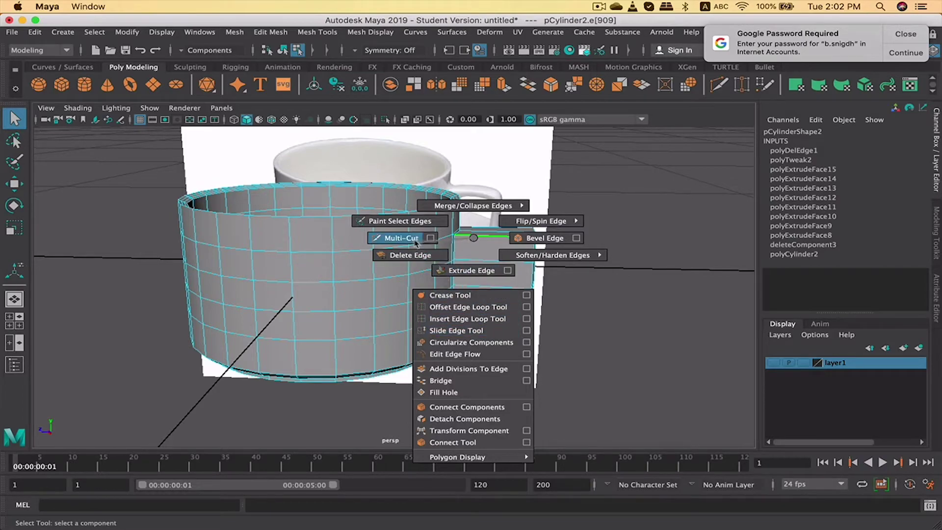
shift+right_drag(511, 248, 466, 319)
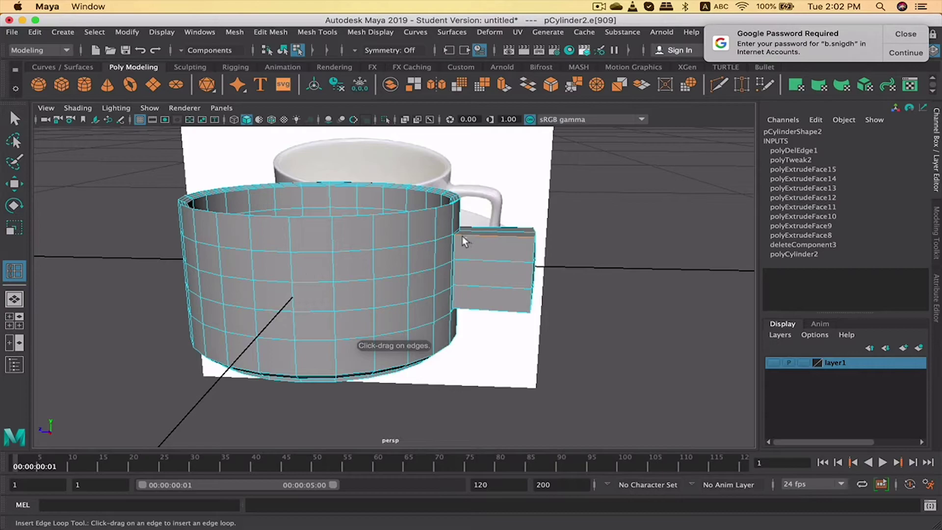
click(465, 235)
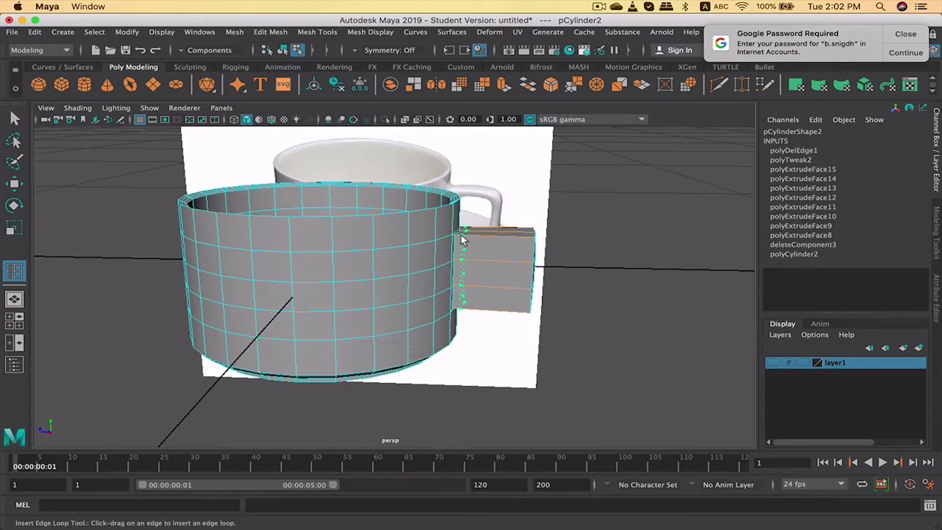
Insert an edge loop around the handle block near its outer end in smooth preview
key(3)
alt+drag(521, 244, 517, 237)
key(super+z)
click(516, 237)
mouse_move(511, 280)
alt+mouse_down()
mouse_move(503, 269)
mouse_move(496, 279)
alt+mouse_up()
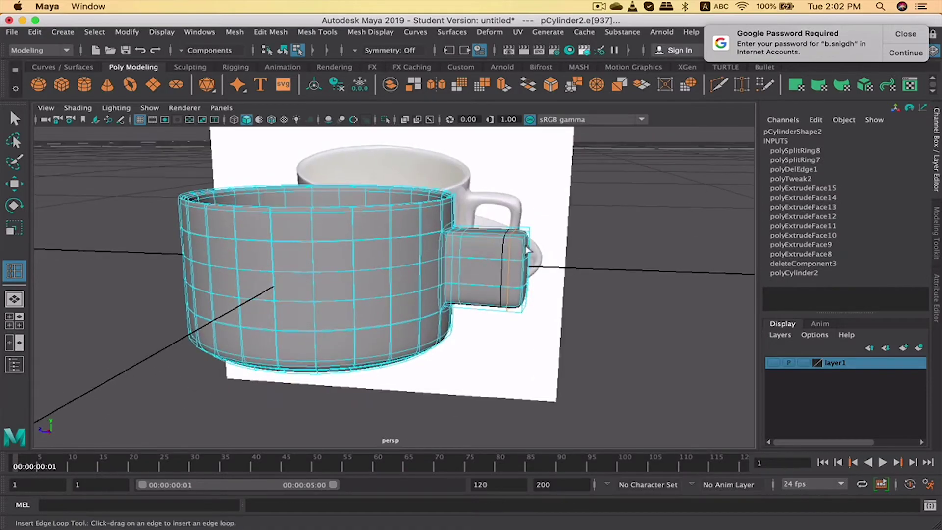
Insert two horizontal edge loops close to the upper and lower edges of the handle block
click(528, 228)
drag(528, 243, 529, 250)
alt+drag(529, 299, 505, 280)
click(533, 283)
Delete the inner faces on both sides of the handle block to open the handle's hole
key(w)
key(1)
right_drag(502, 265, 502, 299)
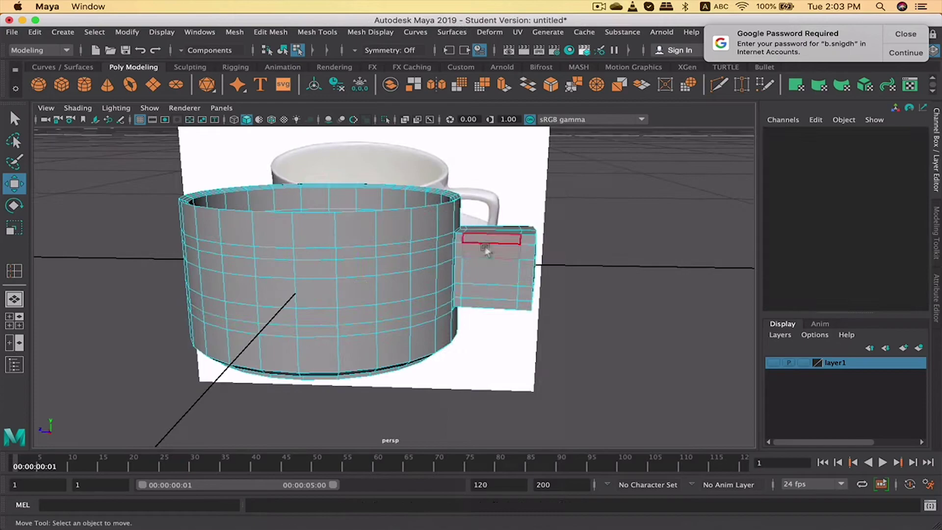
click(487, 251)
key(q)
alt+drag(487, 282, 515, 279)
click(541, 299)
alt+drag(516, 278, 572, 284)
key(Delete)
alt+drag(499, 289, 565, 284)
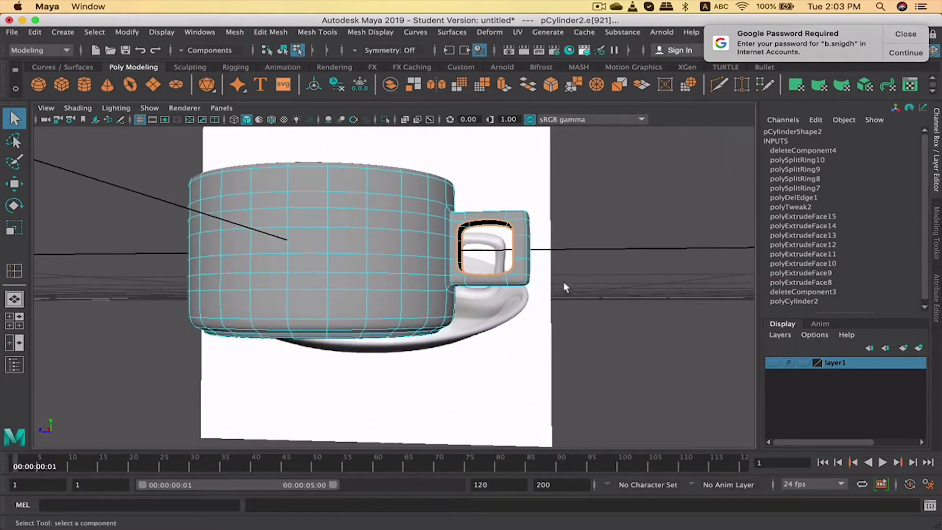
Bridge the border edges of the two handle openings with 2 divisions and a taper of 0.8
shift+right_click(502, 226)
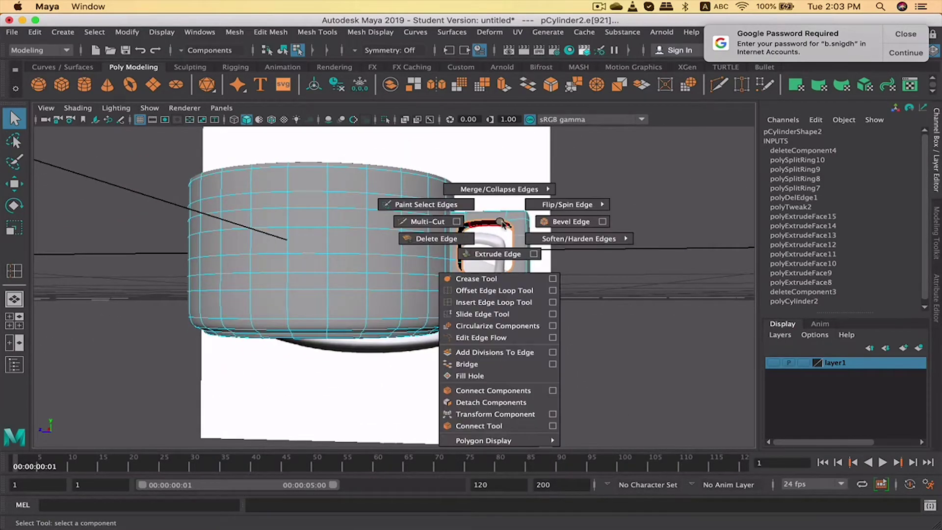
click(481, 364)
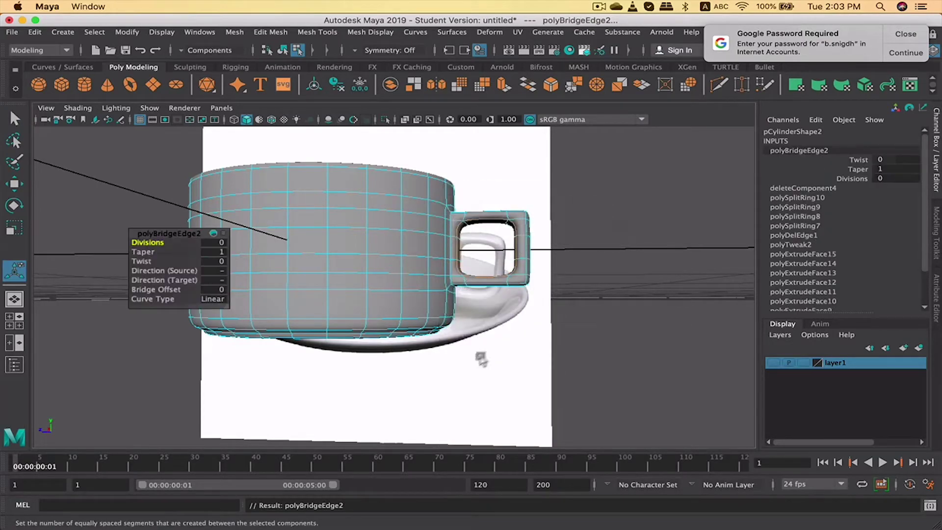
alt+drag(601, 342, 550, 344)
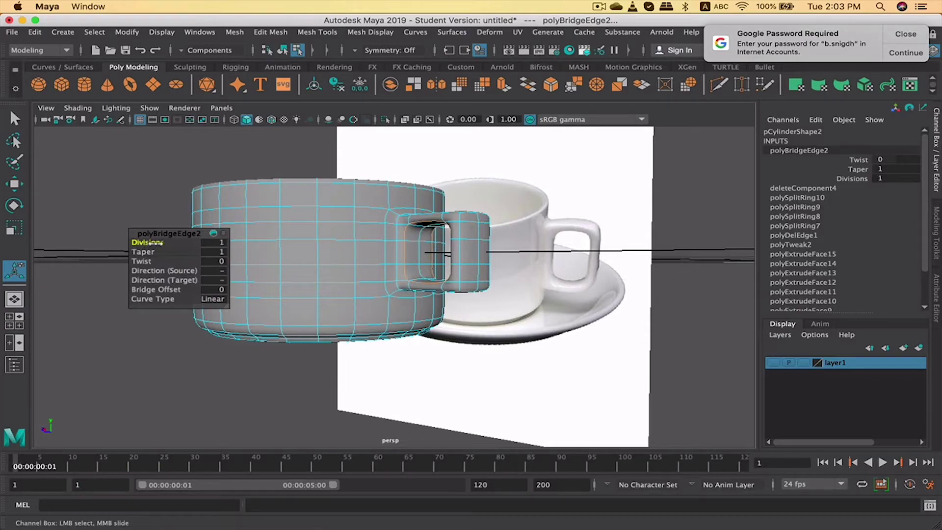
alt+drag(149, 242, 228, 300)
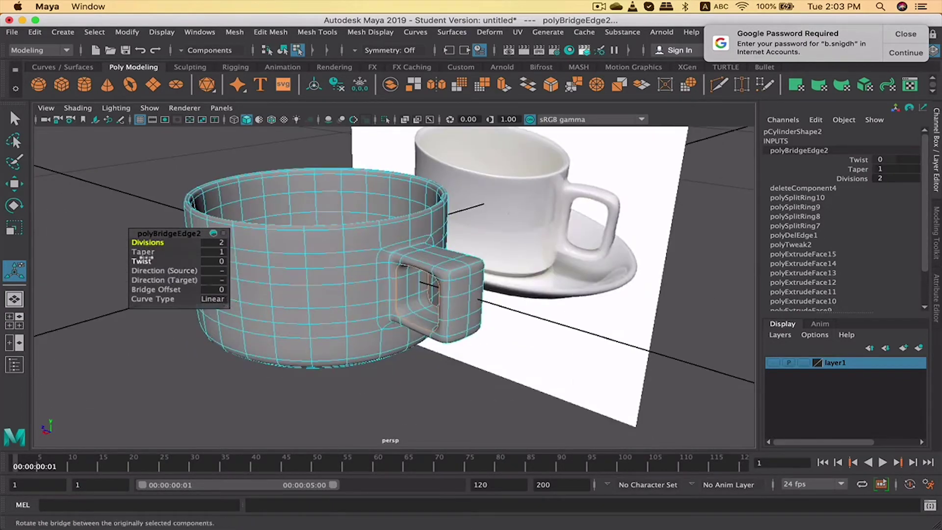
alt+drag(515, 290, 546, 307)
key(q)
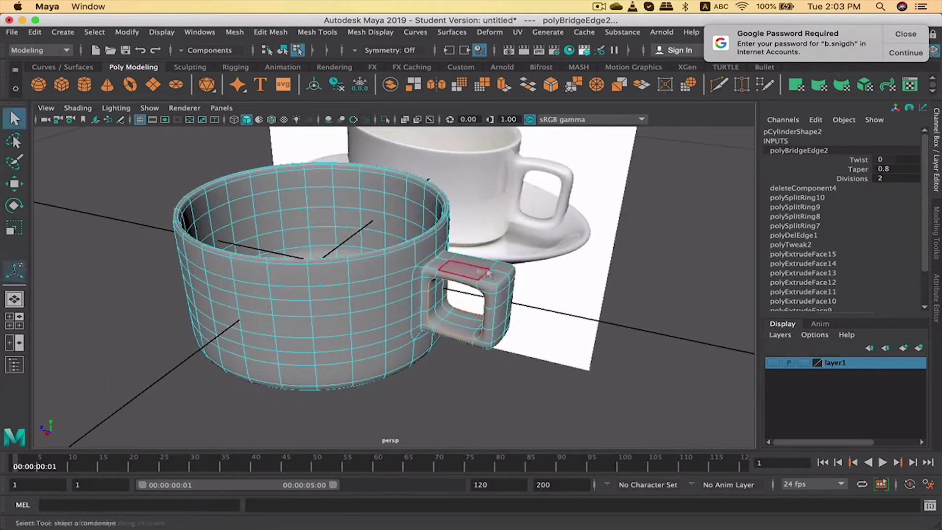
Select the centre vertices along the handle's upper side and raise them slightly to round it
right_drag(470, 261, 425, 257)
click(451, 262)
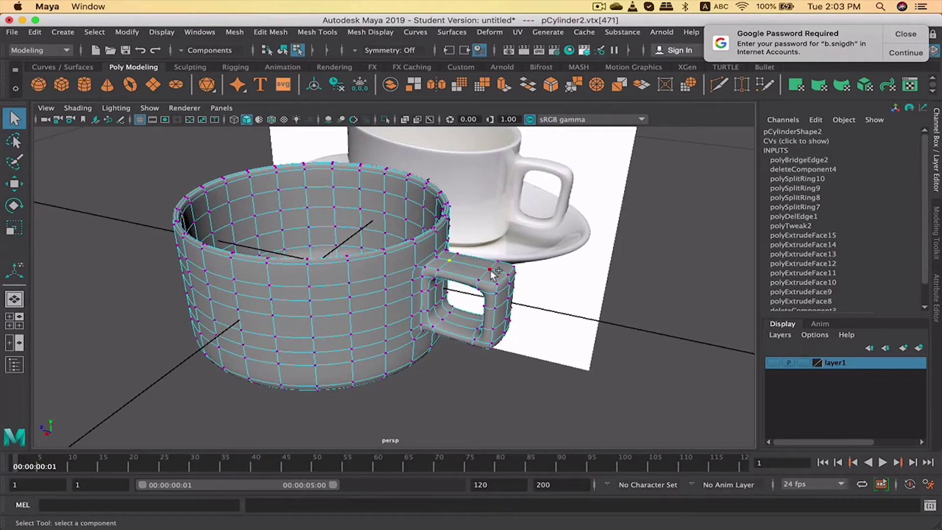
alt+drag(475, 305, 500, 297)
key(w)
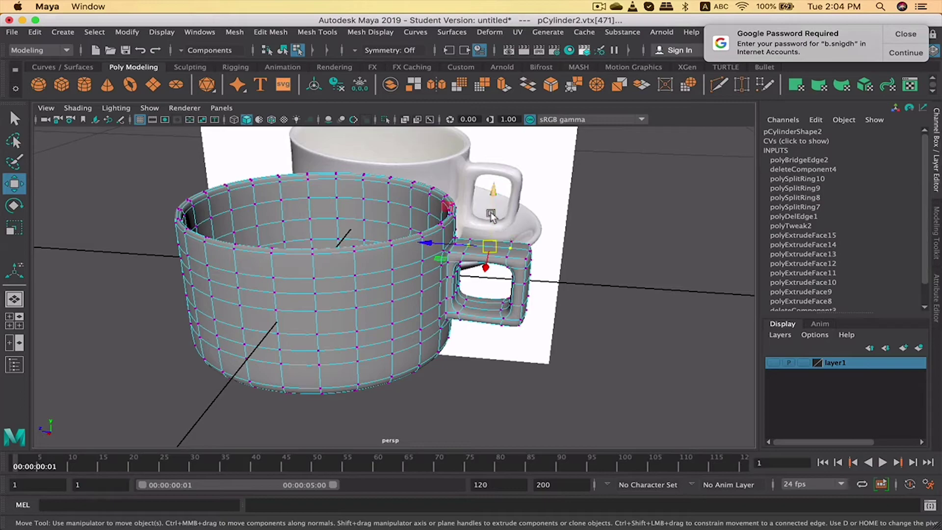
drag(491, 214, 491, 213)
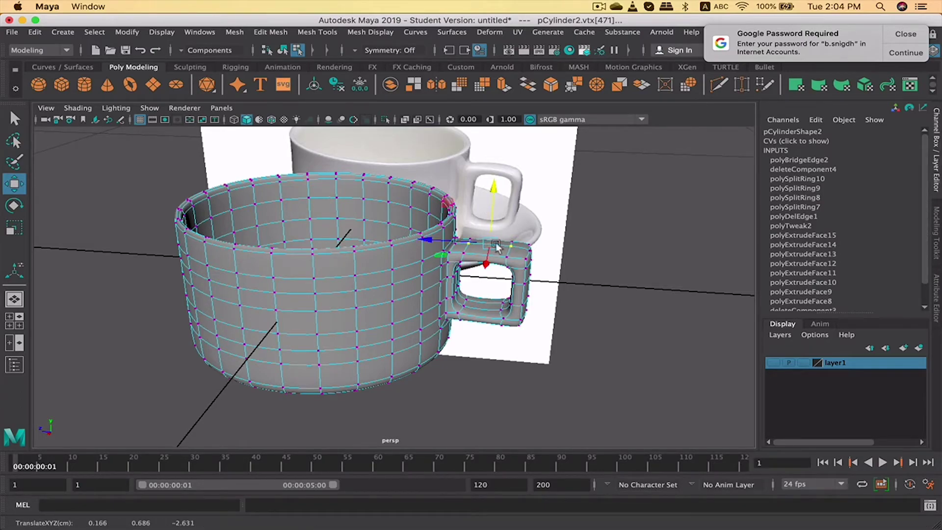
mouse_move(497, 277)
alt+mouse_down()
mouse_move(509, 256)
mouse_move(509, 265)
alt+mouse_up()
drag(494, 193, 494, 190)
click(471, 263)
mouse_move(498, 275)
alt+mouse_down()
mouse_move(501, 221)
mouse_move(496, 290)
alt+mouse_up()
shift+click(508, 264)
drag(491, 226, 491, 219)
alt+drag(494, 245, 507, 222)
Pull the centre vertices of the handle's outer face slightly away from the cup along Z
key(q)
alt+drag(510, 294, 560, 314)
key(w)
drag(473, 263, 481, 264)
Select all vertices at the handle's outer end and scale them narrower in X to about 0.872
alt+drag(552, 324, 559, 356)
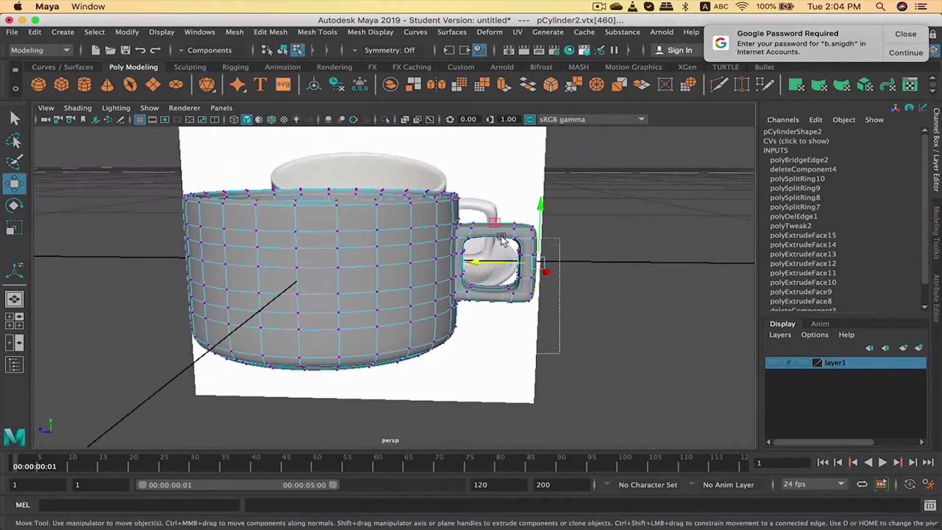
drag(494, 203, 494, 203)
alt+drag(565, 263, 448, 285)
key(r)
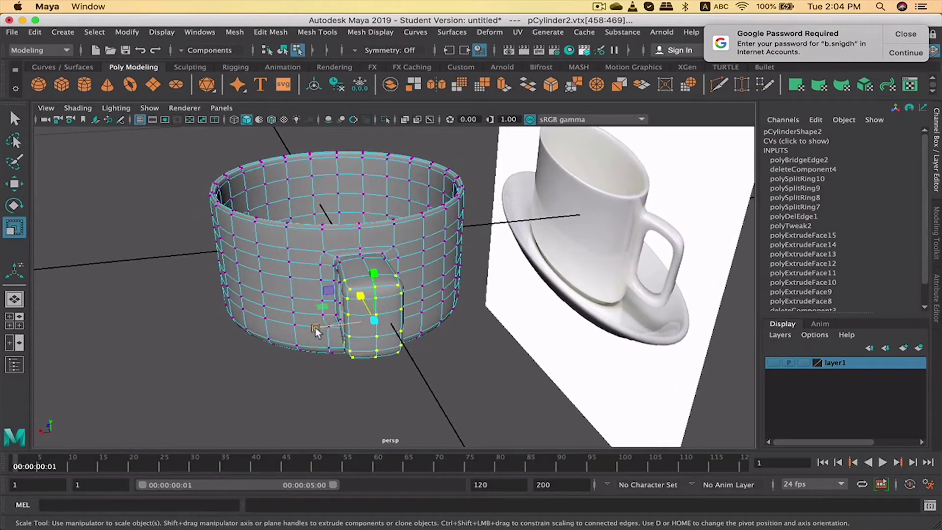
drag(316, 331, 317, 332)
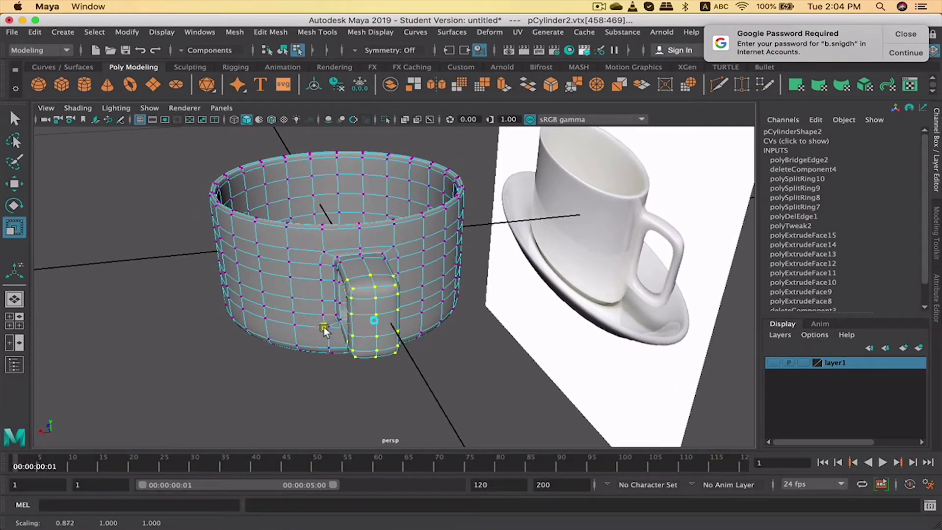
alt+drag(355, 331, 482, 269)
Return to object mode and select the whole cup
right_drag(401, 193, 429, 211)
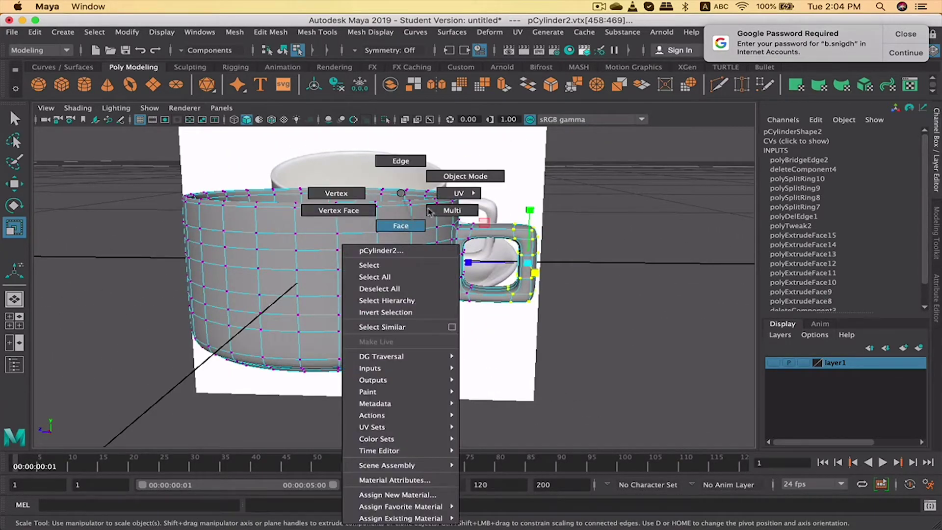
right_drag(455, 179, 456, 177)
alt+drag(456, 177, 592, 260)
click(420, 249)
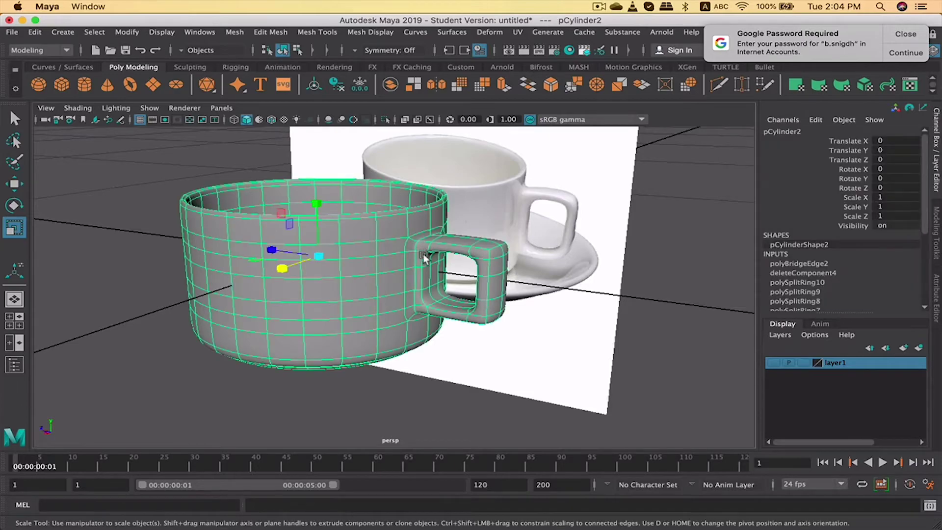
Delete the edge loop at the base of the handle where it joins the cup wall
scroll(407, 265, up, 5)
right_drag(434, 233, 432, 170)
click(428, 239)
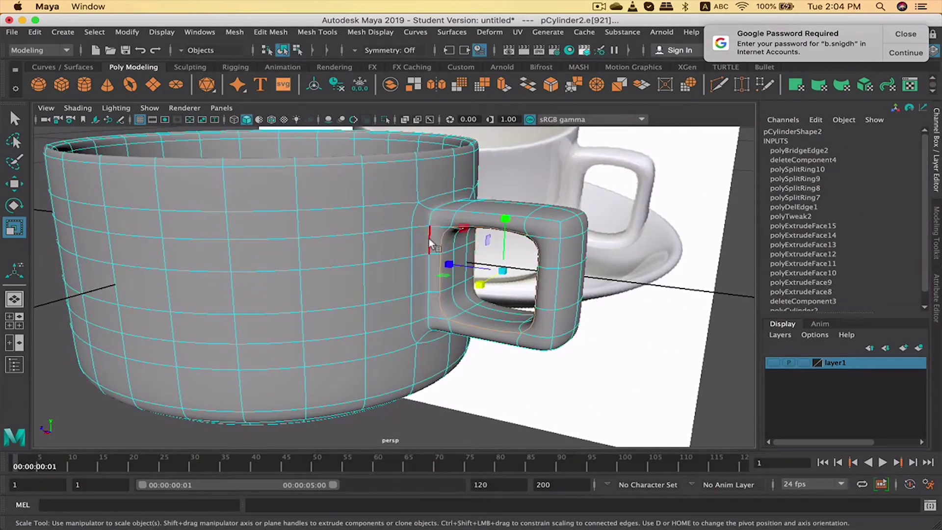
key(q)
key(ctrl+Delete)
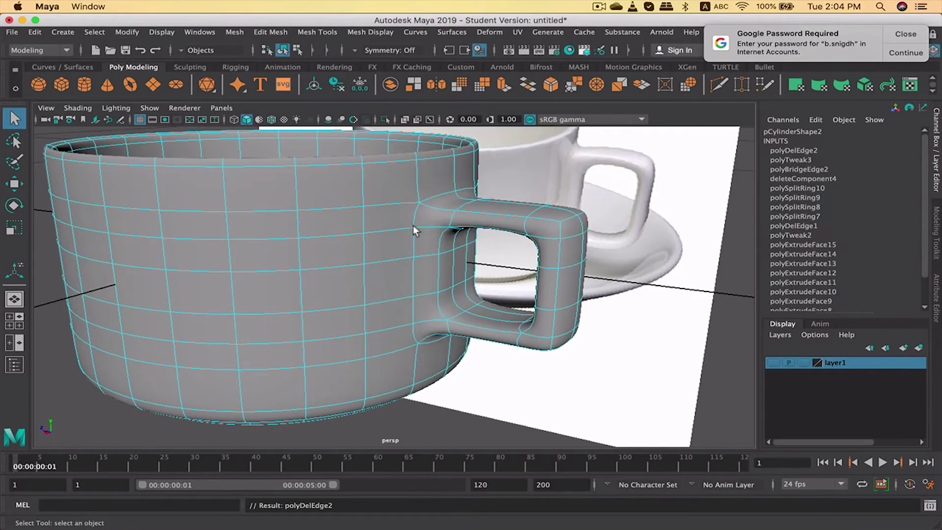
Switch to object mode and clear the selection to examine the cup and handle against the reference
alt+drag(454, 303, 487, 280)
right_drag(478, 192, 567, 171)
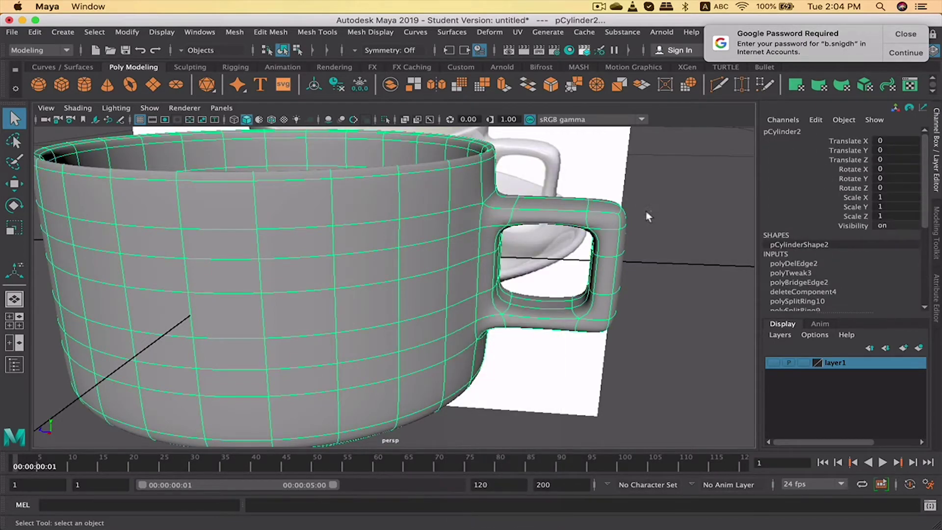
click(648, 217)
alt+drag(644, 234, 584, 236)
alt+right_drag(569, 231, 552, 229)
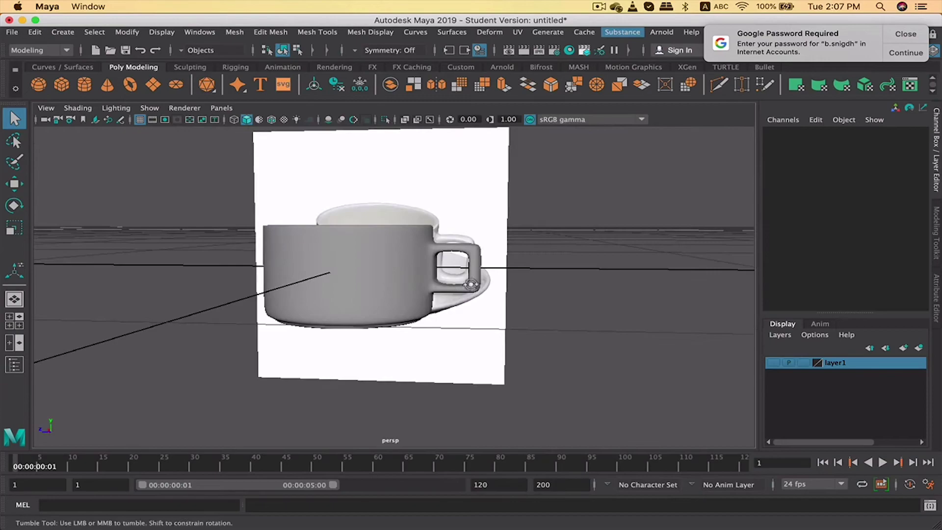
Insert an edge loop inside the cup where the inner wall meets the floor
alt+drag(471, 285, 349, 267)
click(349, 267)
alt+drag(283, 278, 497, 287)
right_click(423, 193)
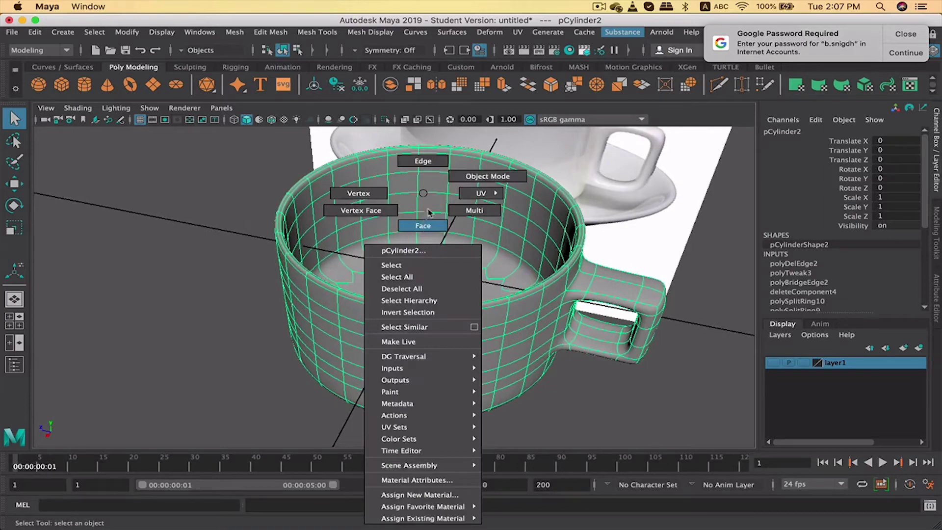
click(419, 161)
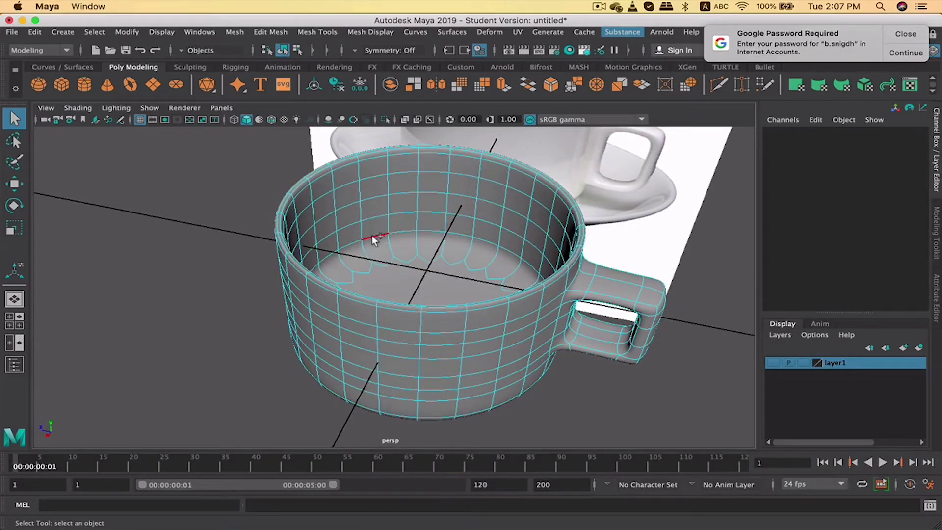
shift+right_click(373, 235)
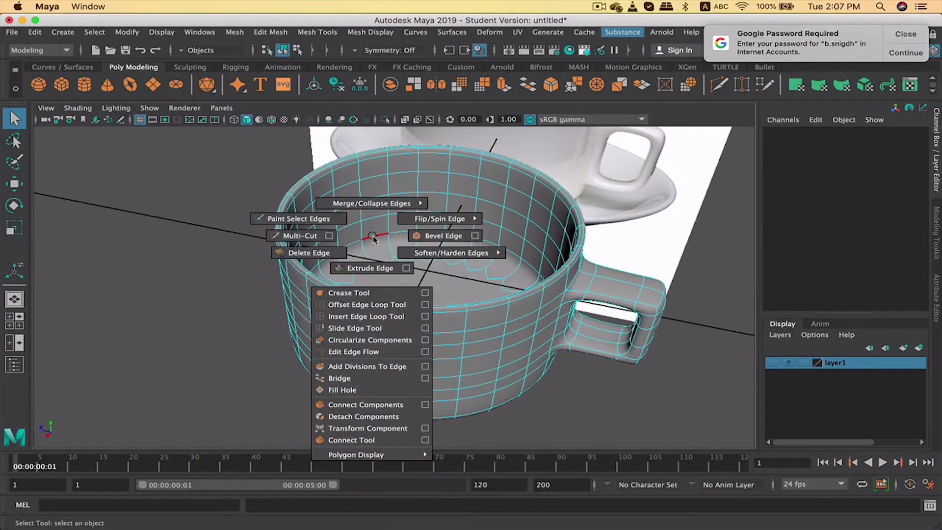
click(340, 318)
drag(364, 254, 365, 252)
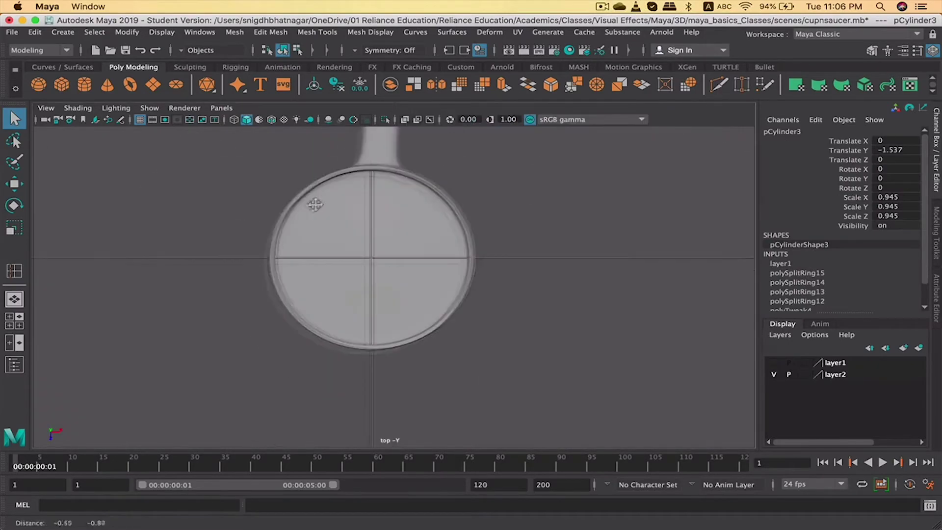
Create a polygon cylinder at the origin for the saucer with radius 3.7, height 0.2 and 36 axis subdivisions
click(84, 84)
key(t)
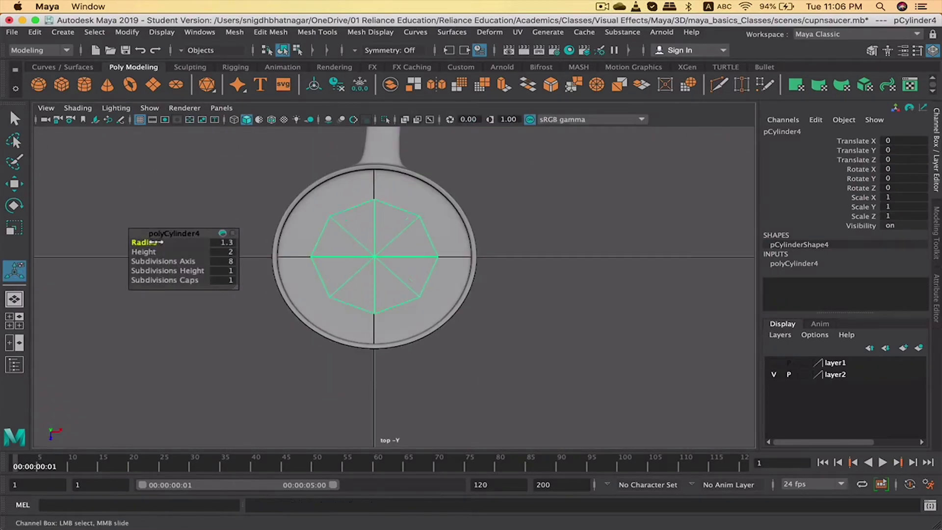
drag(157, 242, 177, 261)
click(225, 263)
text(3)
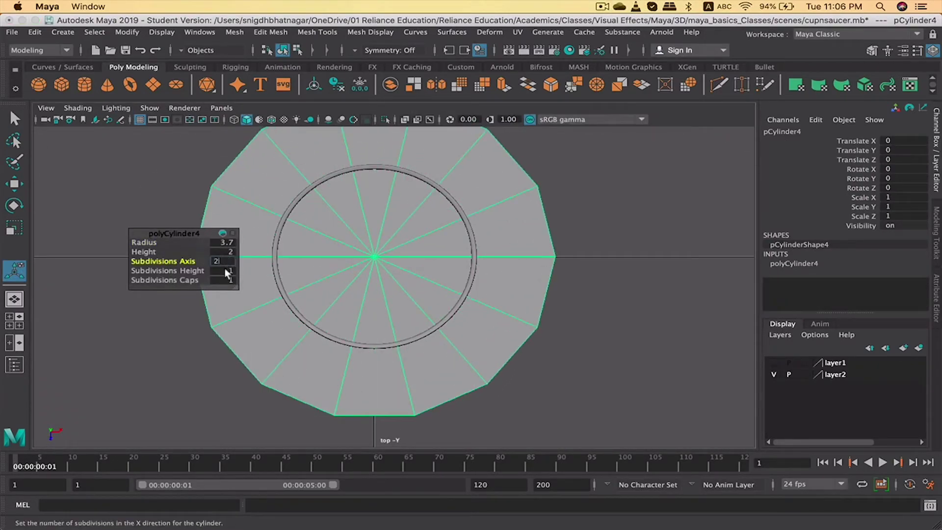
text(6)
key(Return)
key(space)
drag(146, 152, 134, 153)
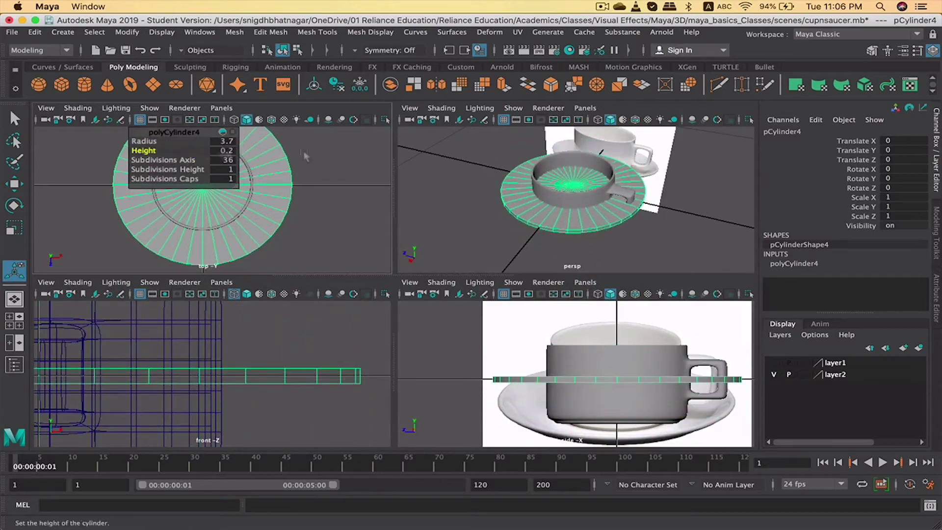
Move the flat saucer cylinder down to the base of the cup, at Translate Y -1.522
alt+right_drag(580, 277, 652, 225)
key(space)
alt+drag(417, 356, 436, 308)
key(w)
drag(378, 199, 388, 338)
Set the saucer cylinder's cap subdivisions to 4 and fine-tune its height
key(t)
drag(182, 280, 196, 280)
alt+drag(475, 366, 452, 351)
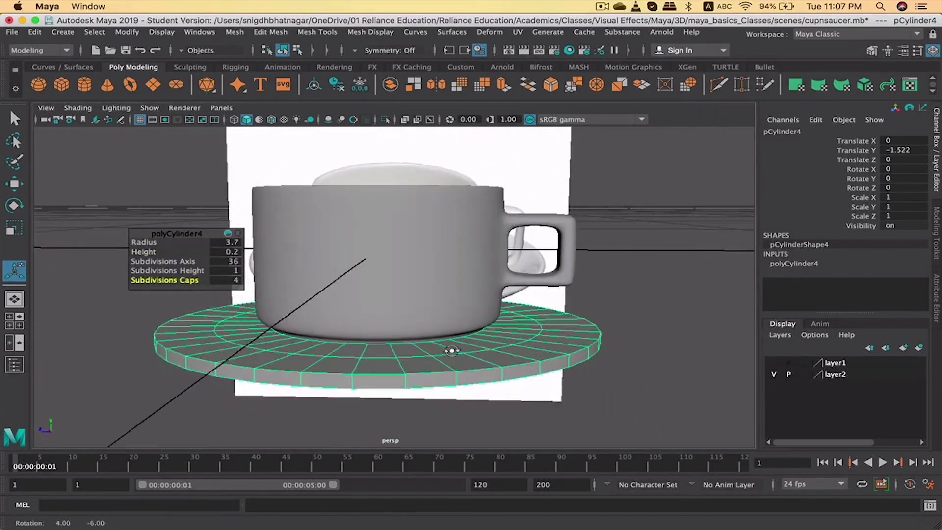
drag(153, 254, 147, 254)
Adjust the saucer's vertical position against the underside of the cup to Translate Y -1.548
key(w)
drag(378, 278, 380, 286)
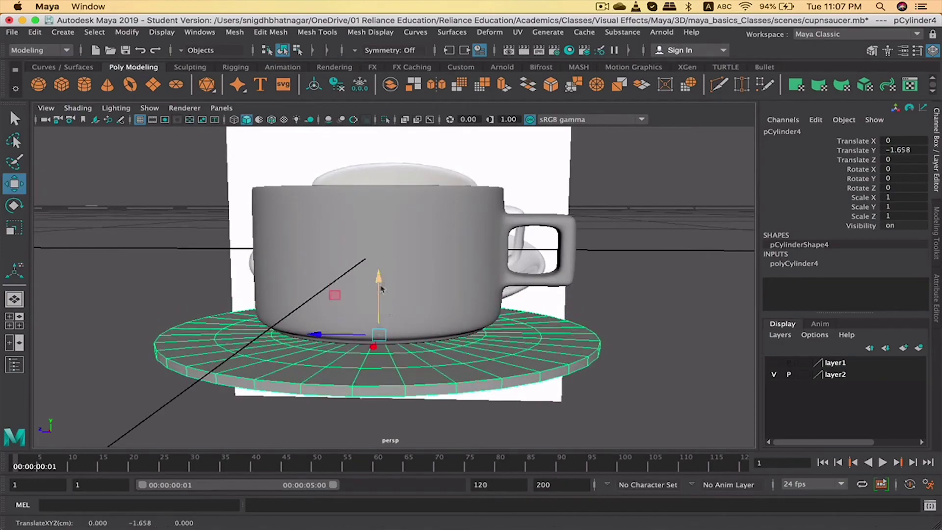
key(space)
key(space)
alt+right_drag(330, 358, 282, 360)
alt+middle_drag(282, 359, 371, 349)
drag(357, 373, 355, 396)
key(z)
alt+middle_drag(355, 396, 429, 320)
alt+right_drag(392, 329, 469, 297)
alt+middle_drag(468, 297, 419, 297)
drag(432, 236, 433, 250)
key(space)
key(space)
Select the upper and lower edge loops of the saucer's outer rim and raise them to form a shallow dish
alt+drag(461, 304, 474, 319)
alt+middle_drag(307, 395, 339, 319)
right_drag(246, 211, 247, 180)
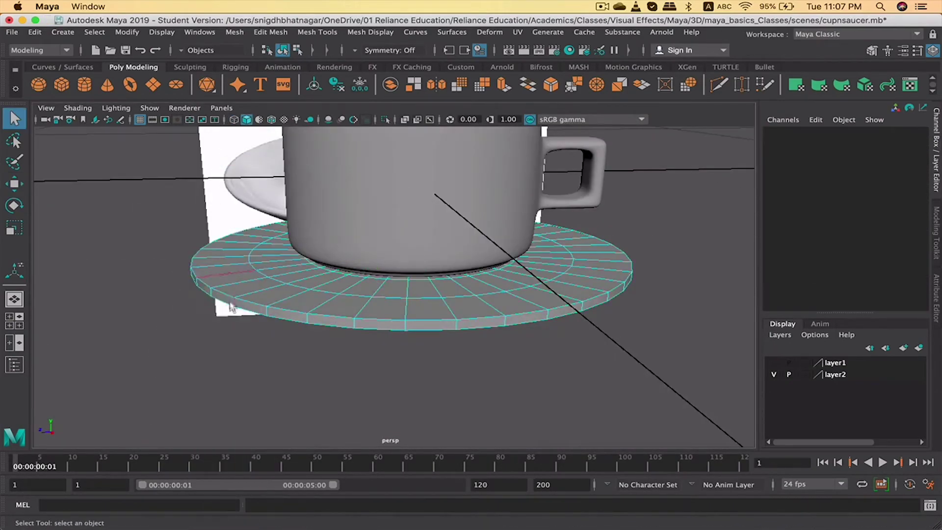
double_click(225, 295)
shift+double_click(249, 311)
key(w)
drag(411, 199, 413, 182)
alt+drag(488, 211, 402, 207)
alt+right_drag(444, 191, 425, 192)
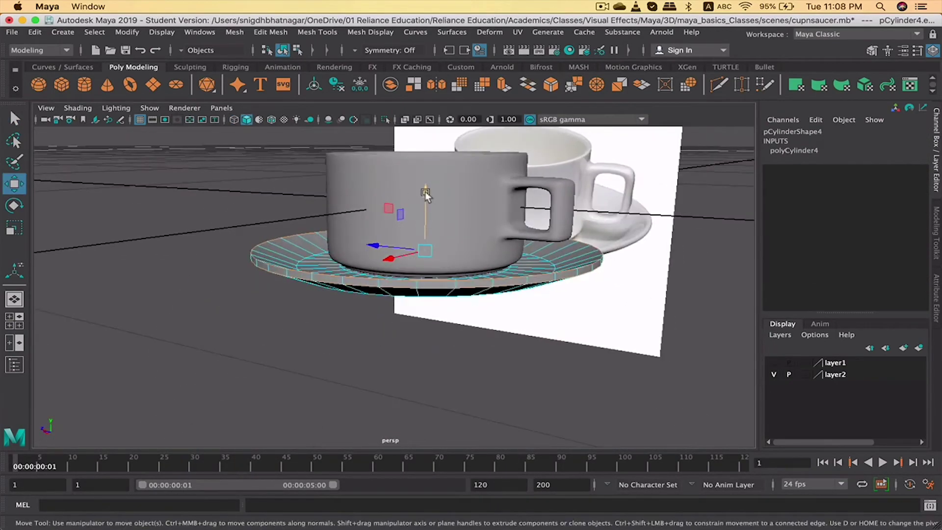
mouse_move(425, 192)
mouse_down()
mouse_move(416, 206)
mouse_move(426, 195)
mouse_up()
Delete the edge loop on the saucer's upper surface between the rim and the cup, and preview the saucer smoothed
key(q)
alt+drag(407, 280, 422, 255)
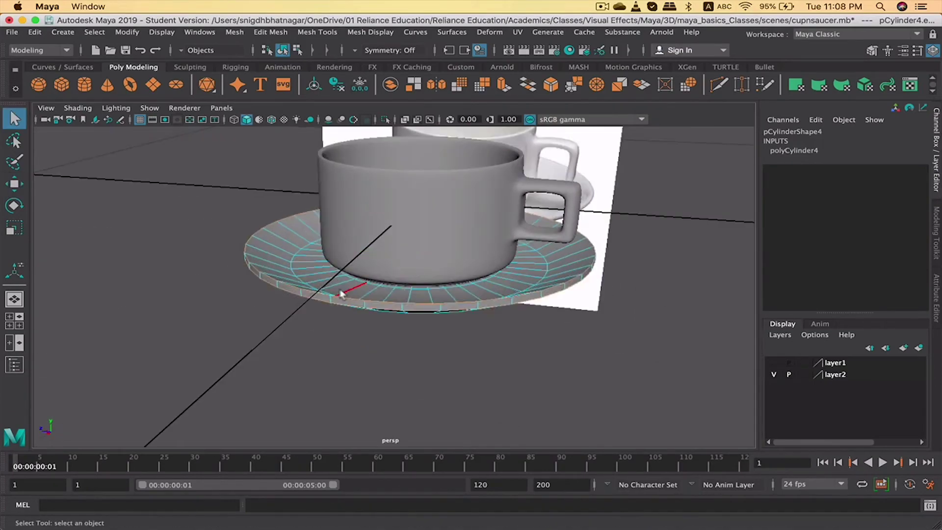
double_click(341, 294)
alt+drag(340, 260, 324, 278)
shift+right_click(297, 263)
key(ctrl+Delete)
key(3)
alt+drag(275, 259, 284, 287)
key(2)
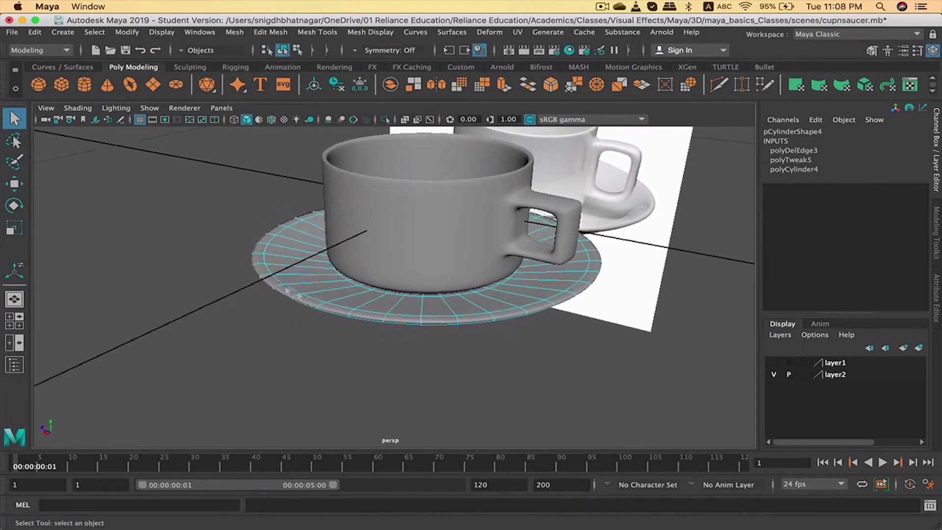
Insert two supporting edge loops close to the saucer's outer rim
shift+right_drag(276, 275, 274, 357)
scroll(300, 298, up, 5)
click(288, 290)
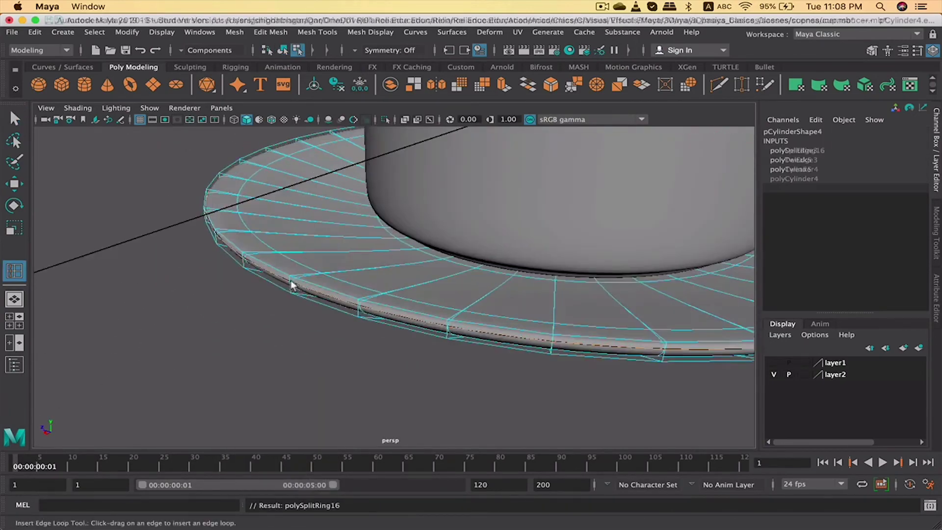
alt+drag(294, 282, 391, 216)
click(211, 282)
Try a further edge loop on the saucer, examine the smoothed shape, and undo the insertion
click(346, 178)
key(q)
right_drag(298, 193, 346, 161)
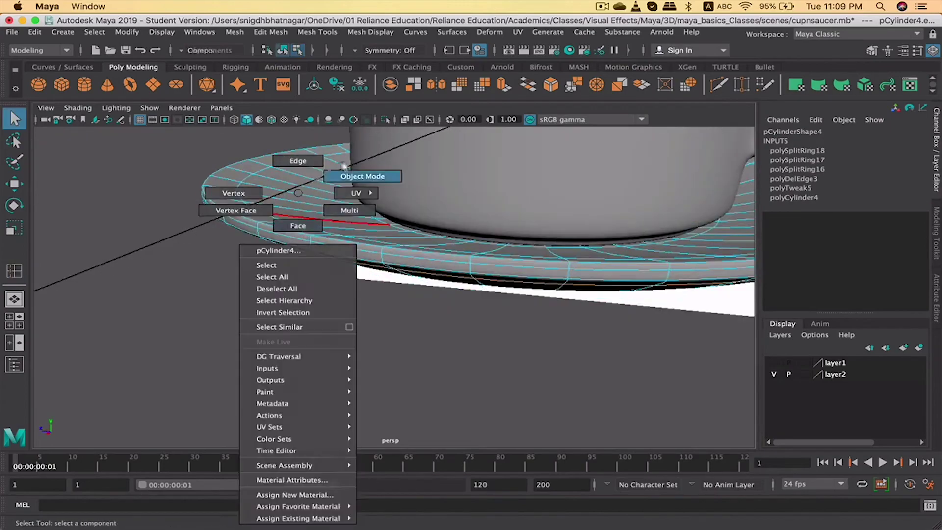
click(339, 314)
alt+drag(383, 275, 402, 286)
scroll(402, 286, down, 5)
key(z)
key(z)
key(z)
mouse_move(397, 427)
alt+mouse_down()
mouse_move(392, 384)
mouse_move(390, 430)
alt+mouse_up()
right_drag(295, 260, 341, 229)
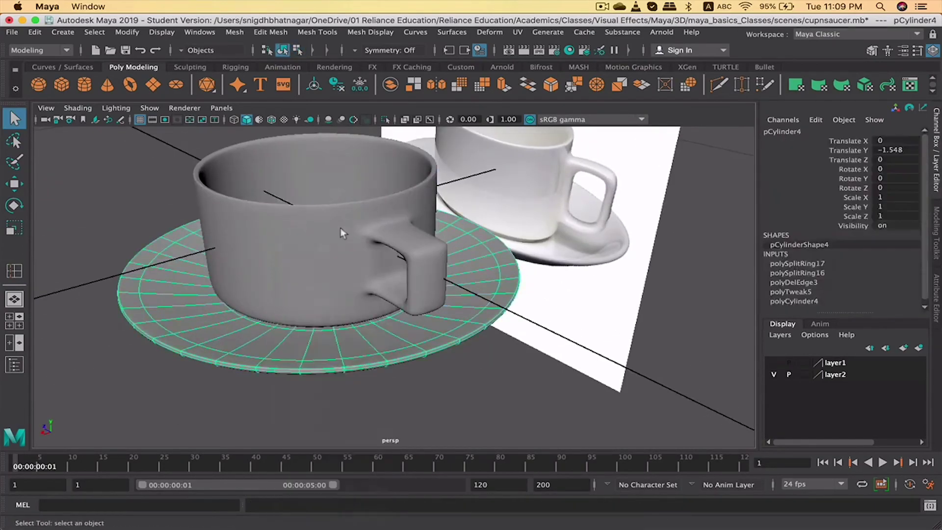
Set layer2 to template display so the cup shows as a wireframe over the saucer
click(275, 407)
mouse_move(275, 408)
alt+mouse_down()
mouse_move(269, 361)
mouse_move(270, 408)
alt+mouse_up()
click(358, 343)
alt+drag(358, 334, 371, 324)
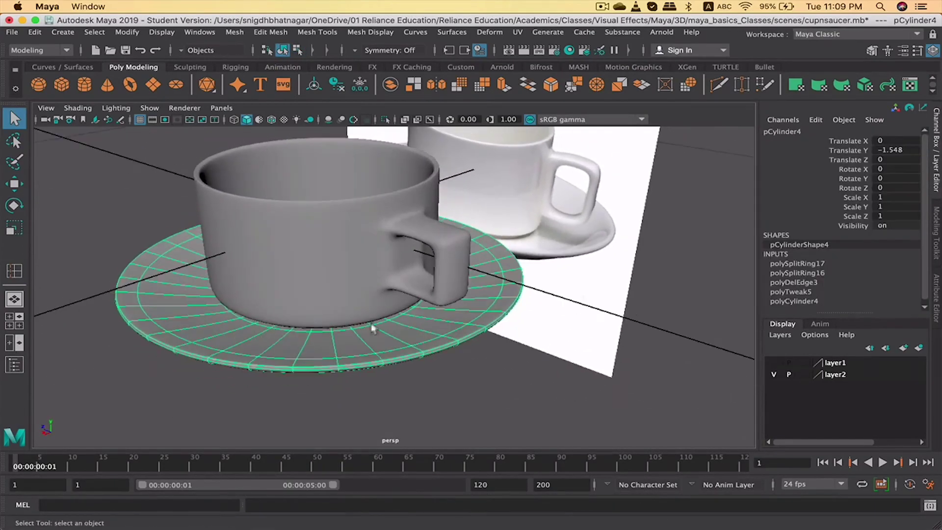
click(803, 374)
Insert an edge loop just outside the saucer's middle ring, scale it slightly outward, and return to object mode
scroll(304, 319, up, 3)
alt+middle_drag(304, 319, 339, 332)
right_drag(339, 333, 339, 294)
click(301, 361)
shift+right_drag(301, 361, 248, 324)
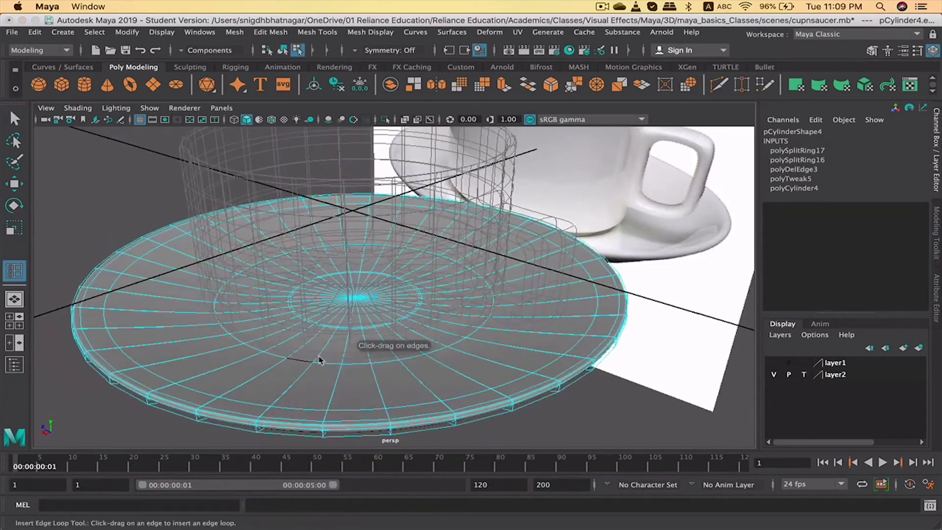
click(316, 363)
key(r)
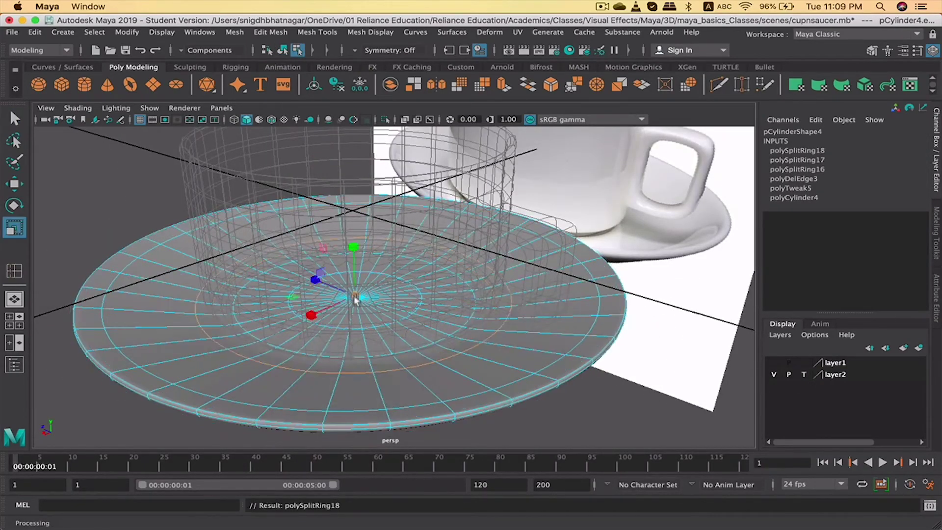
drag(355, 299, 375, 298)
key(q)
right_drag(255, 360, 300, 330)
click(258, 425)
alt+drag(258, 426, 327, 354)
Insert an edge loop on the saucer's underside beside its middle ring
click(361, 297)
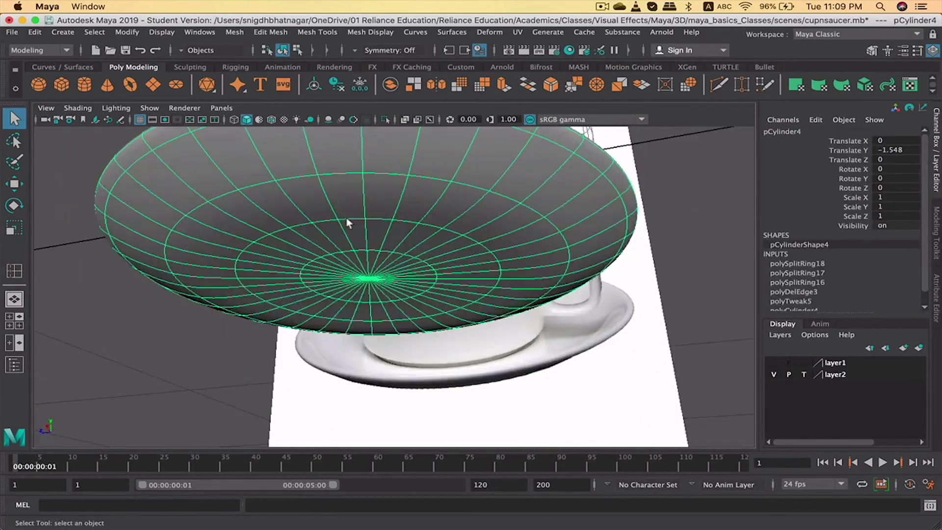
right_drag(346, 217, 353, 220)
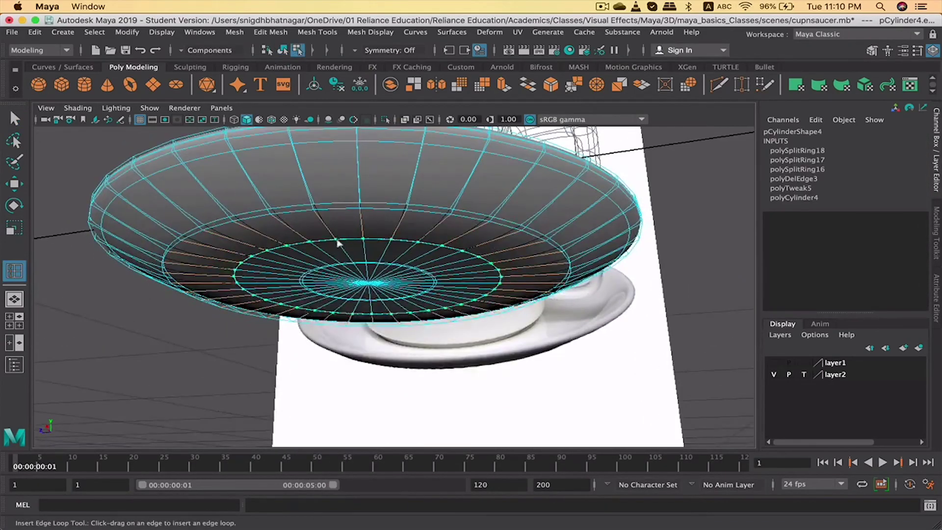
key(q)
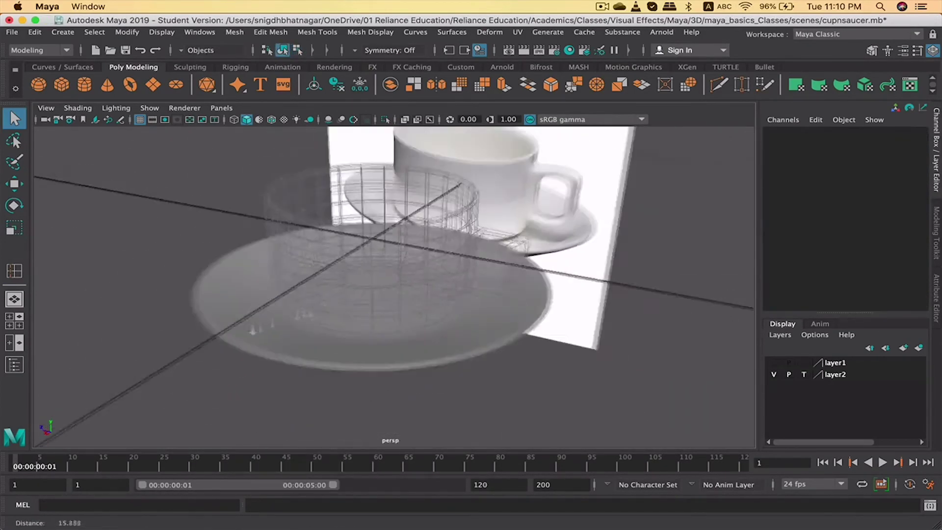
Set layer2 to reference display so the cup shows shaded, and select the saucer
click(773, 364)
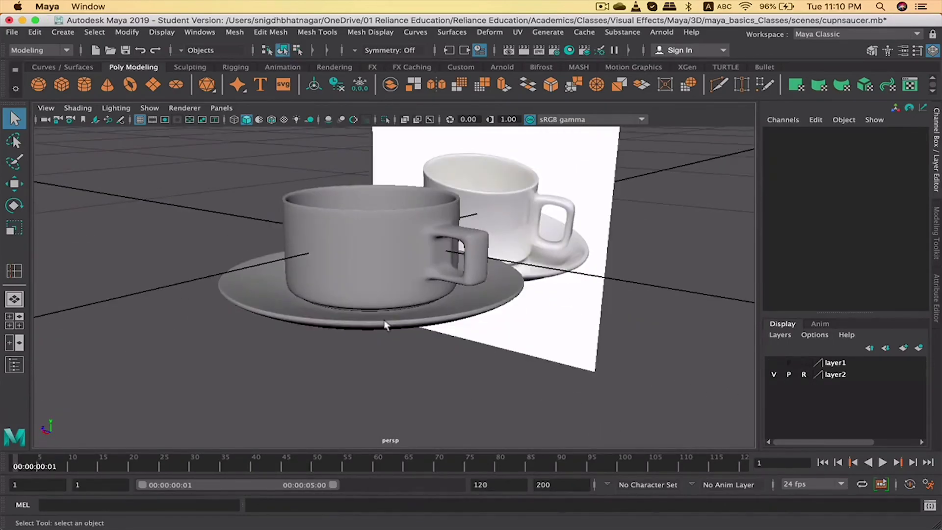
click(389, 326)
alt+right_drag(389, 326, 524, 337)
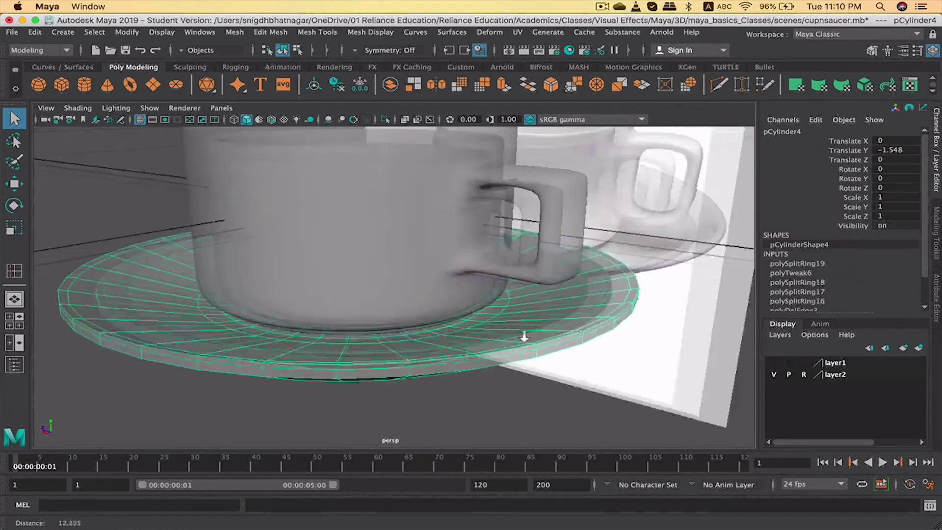